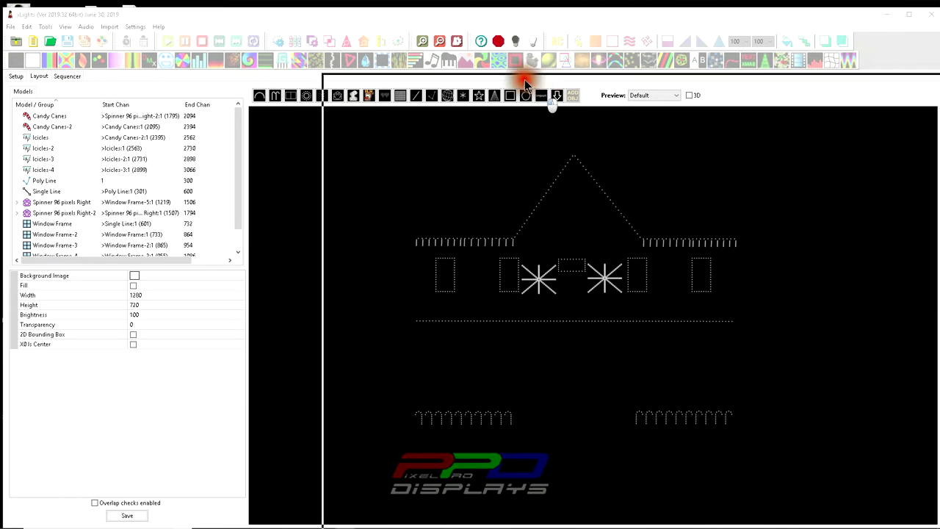
# Play the Leechburg Lights show video muted, pause it at 1:18, and return to xLights.
pyautogui.click(255, 39)
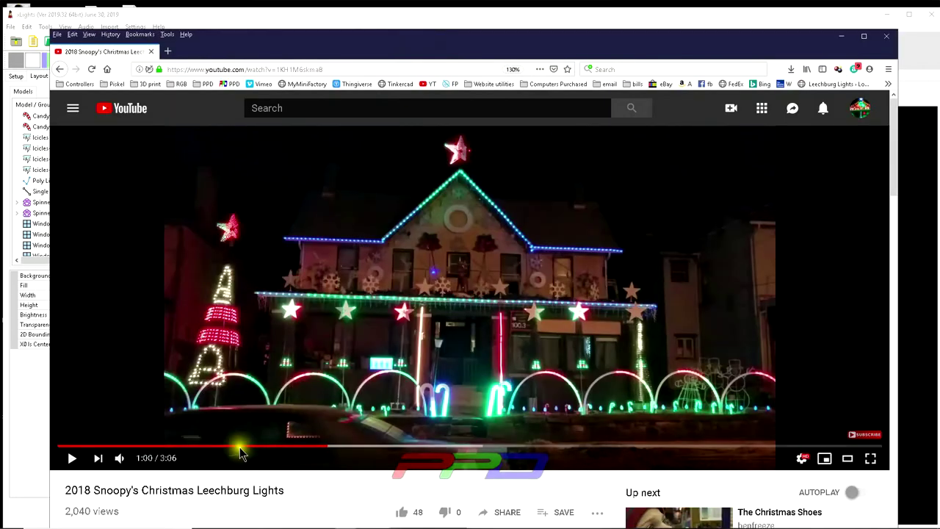
pyautogui.click(120, 458)
pyautogui.click(73, 460)
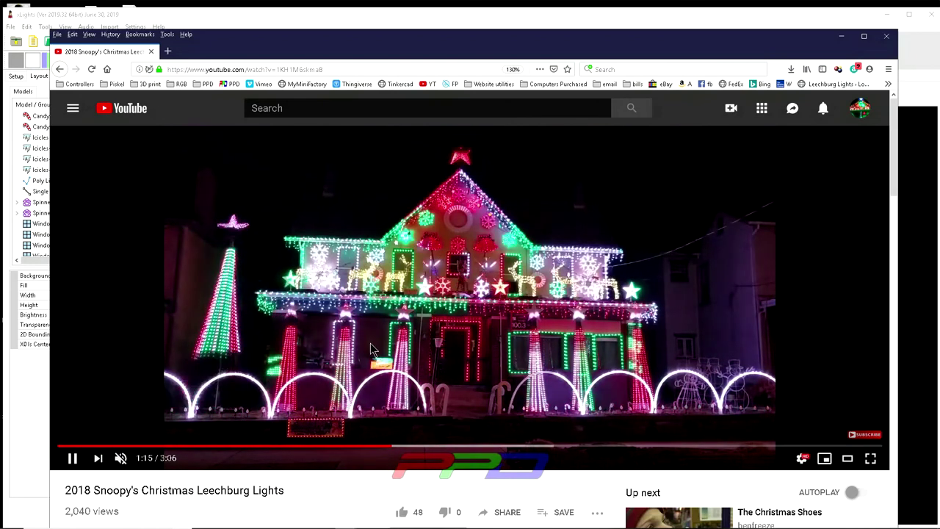
pyautogui.click(72, 461)
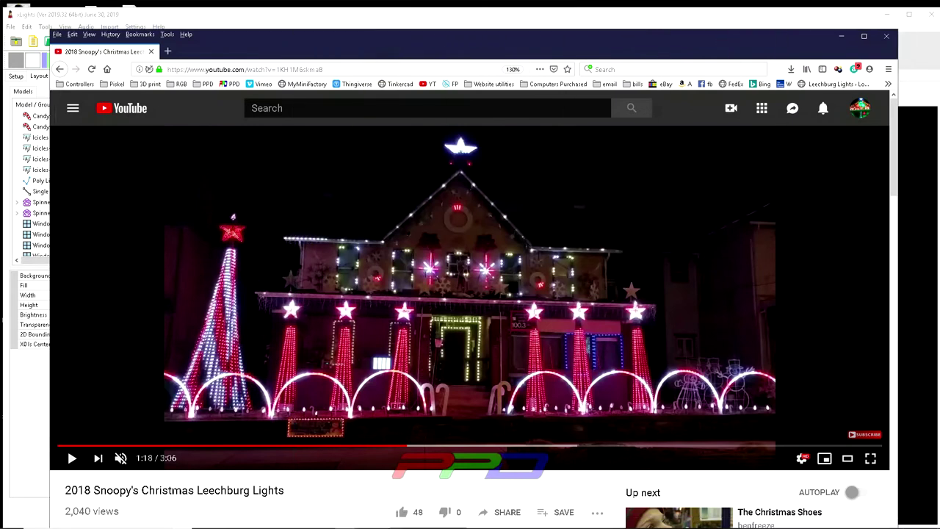
pyautogui.hotkey('alt', 'Tab')
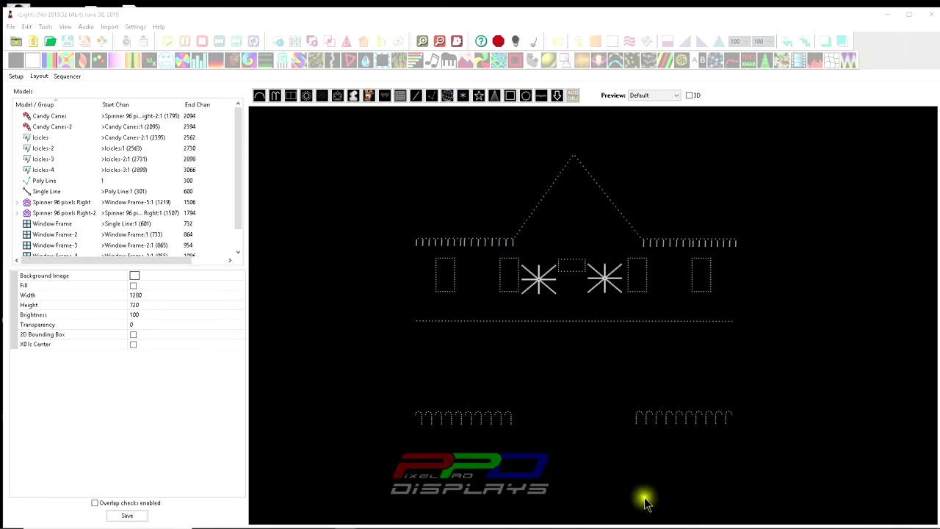
pyautogui.click(564, 517)
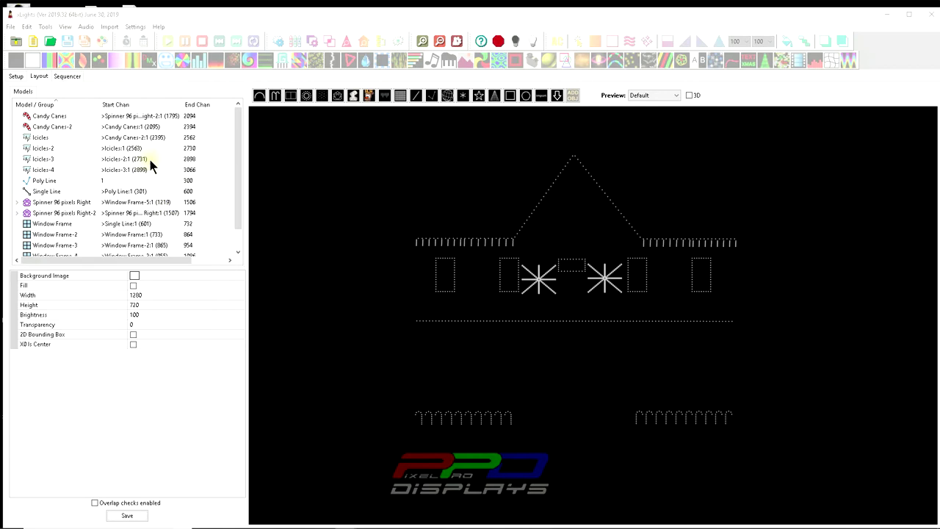
# Draw a new Matrix model at the layout's upper left and set its direction to Vertical.
pyautogui.click(400, 97)
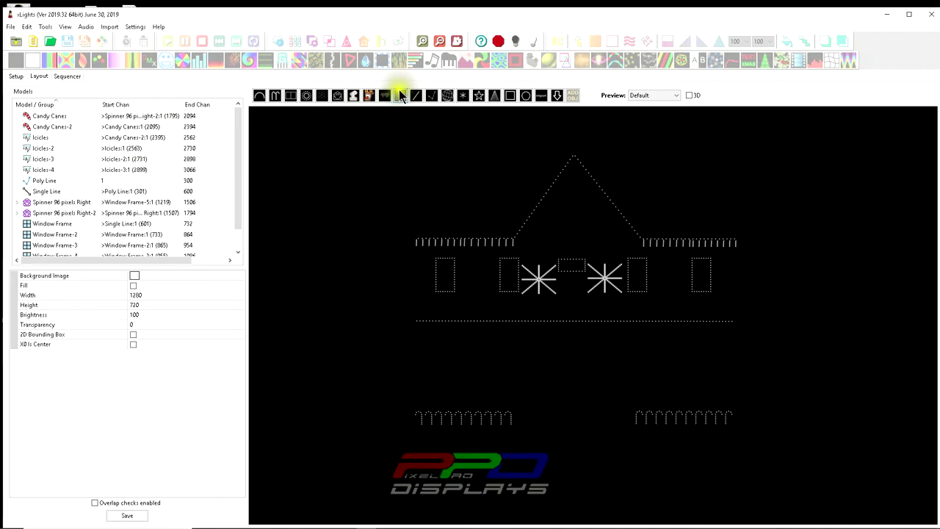
pyautogui.moveTo(300, 172); pyautogui.dragTo(415, 214)
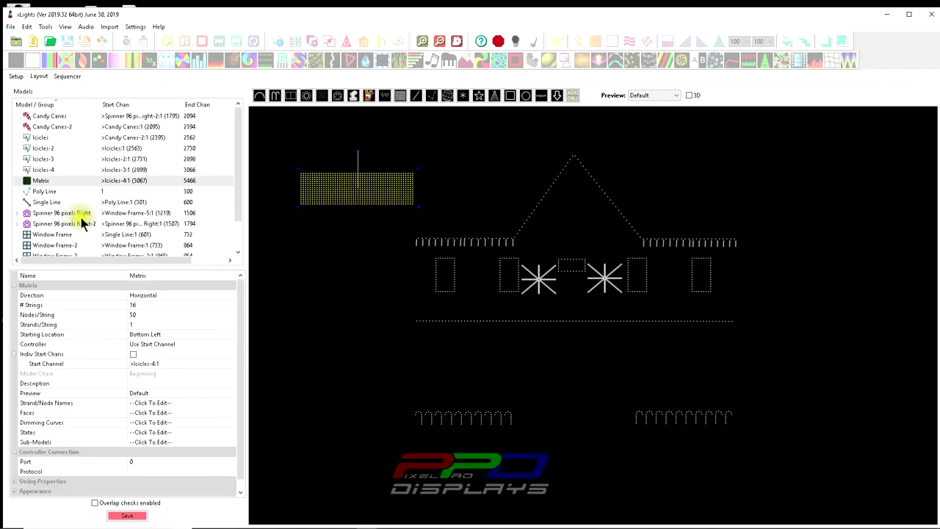
pyautogui.click(157, 294)
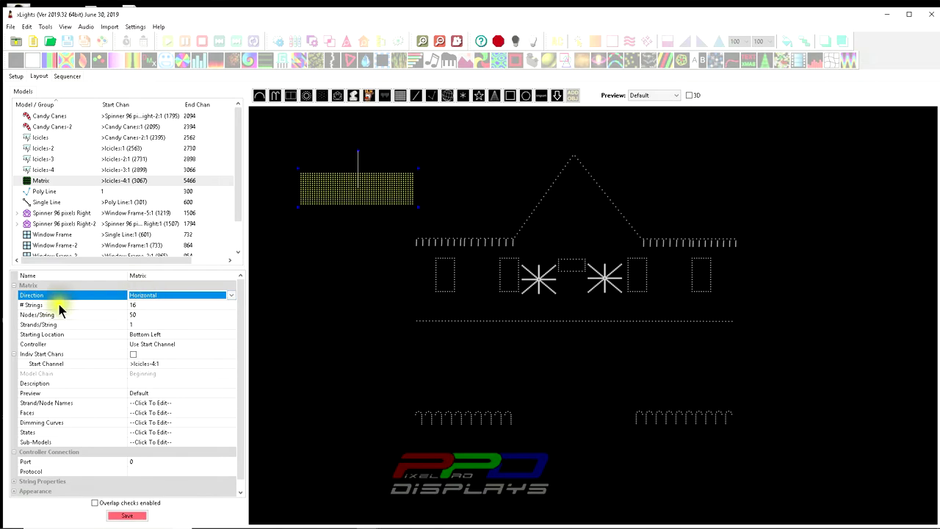
pyautogui.click(230, 295)
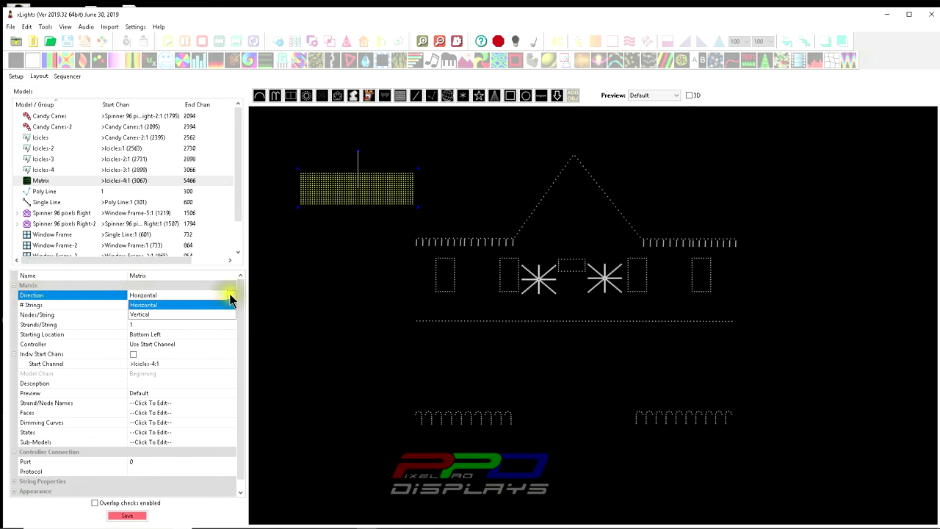
pyautogui.click(202, 316)
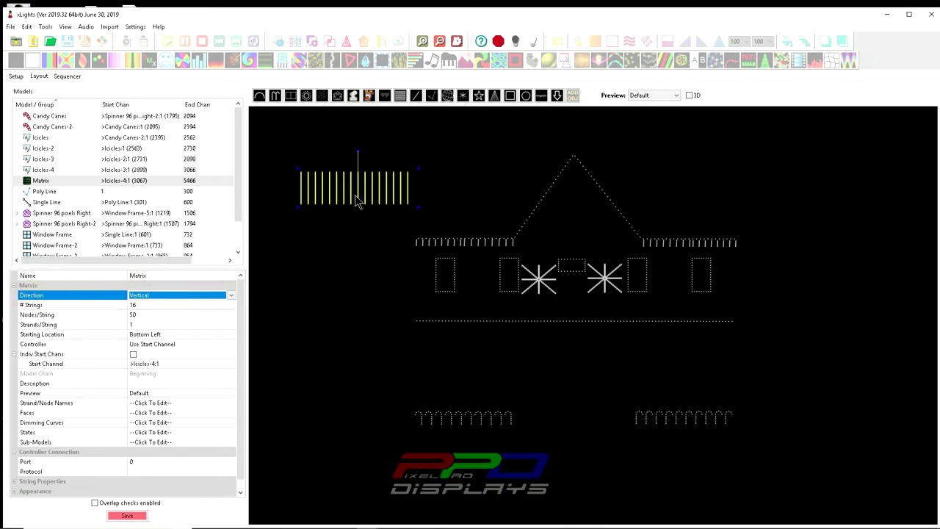
# Make the matrix tall and narrow and move it down beside the lower-left icicles.
pyautogui.moveTo(359, 199); pyautogui.dragTo(327, 270)
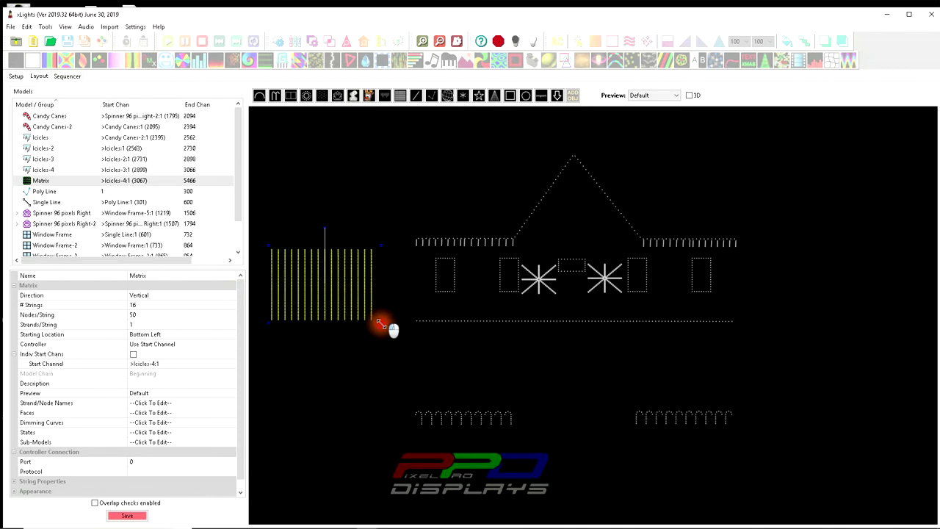
pyautogui.moveTo(381, 323); pyautogui.dragTo(296, 367)
pyautogui.moveTo(280, 287); pyautogui.dragTo(337, 356)
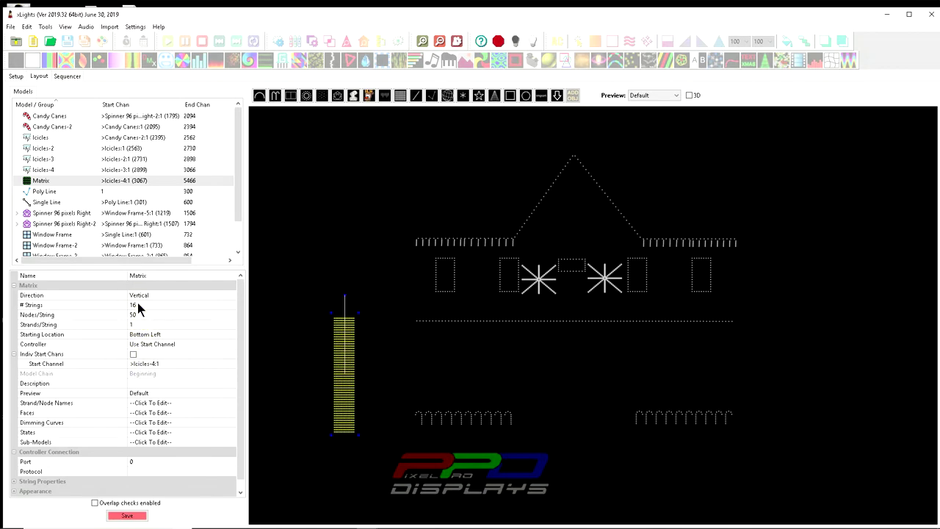
# Review the matrix's string count, leaving strands per string at 1.
pyautogui.click(133, 306)
pyautogui.click(134, 324)
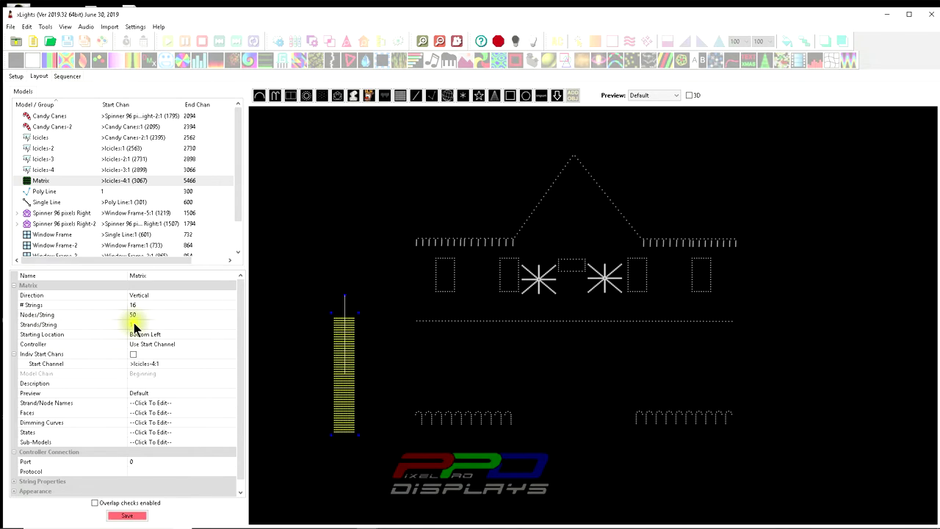
pyautogui.click(346, 356)
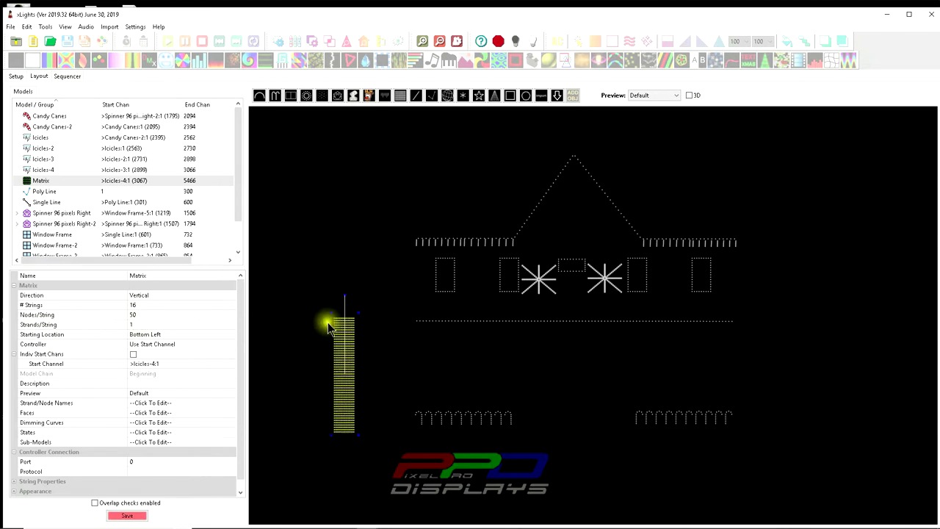
pyautogui.rightClick(340, 379)
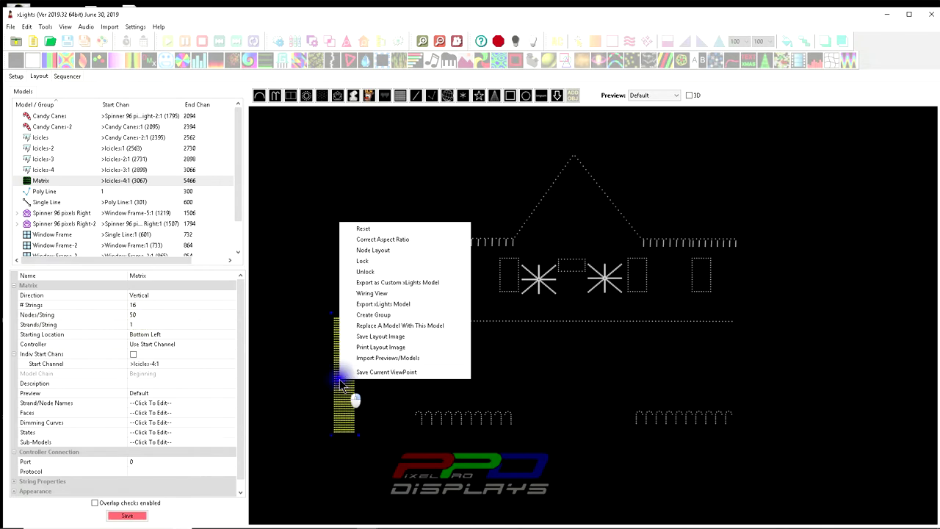
# Open the Matrix's Node Layout chart and enlarge it to show strings s14–s16.
pyautogui.click(379, 251)
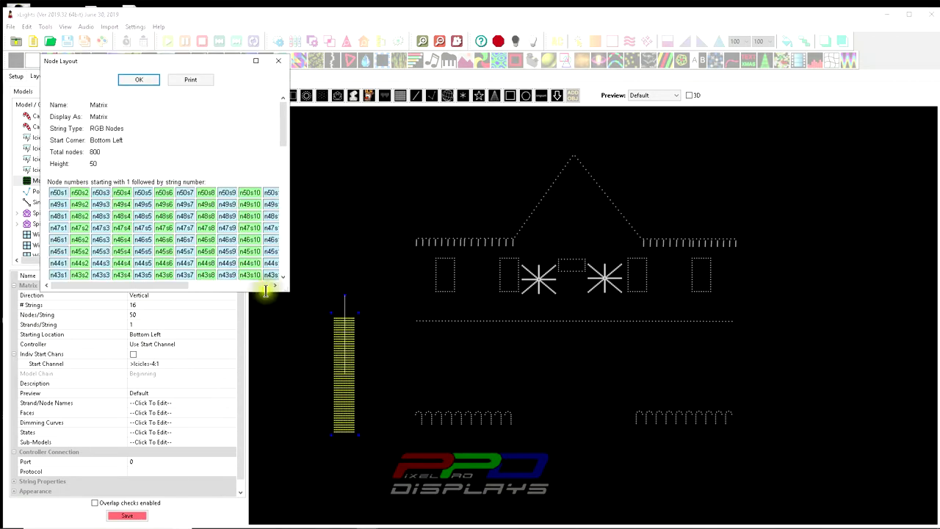
pyautogui.moveTo(288, 291); pyautogui.dragTo(362, 510)
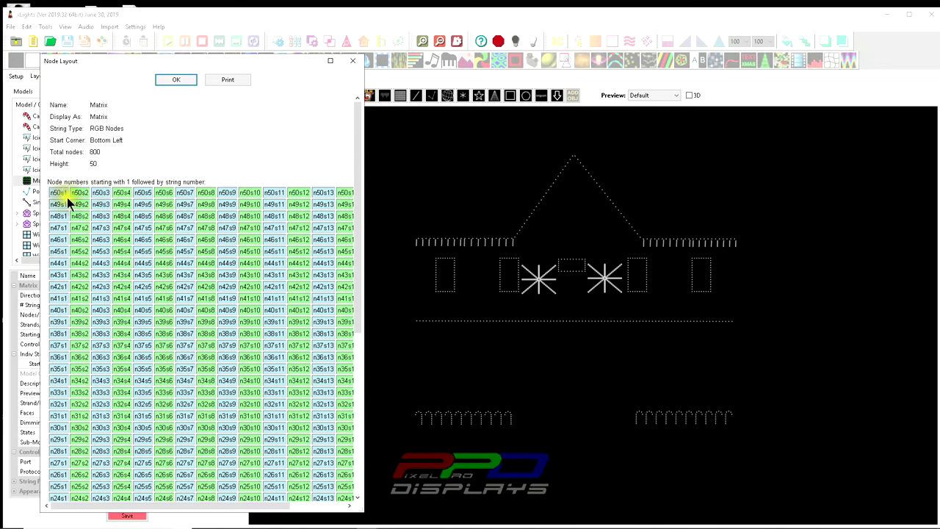
pyautogui.moveTo(184, 64); pyautogui.dragTo(368, 35)
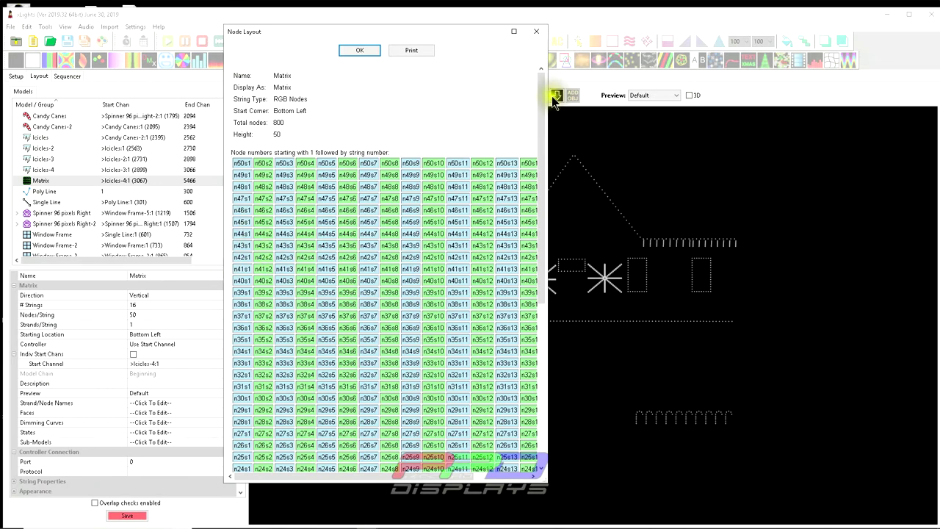
pyautogui.moveTo(548, 95); pyautogui.dragTo(603, 97)
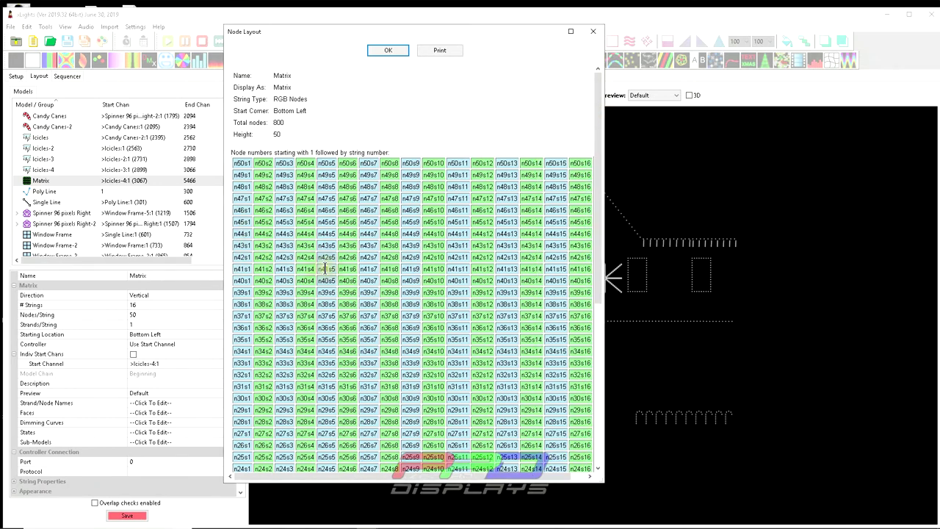
# Scroll through the 800-node chart and leave strands per string at 1.
pyautogui.scroll(-10, 309, 282)
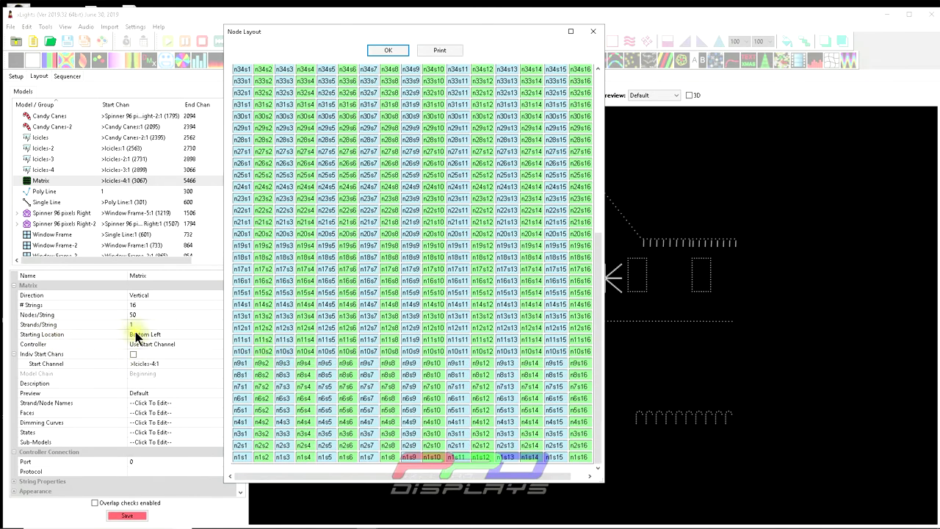
pyautogui.moveTo(307, 31); pyautogui.dragTo(608, 29)
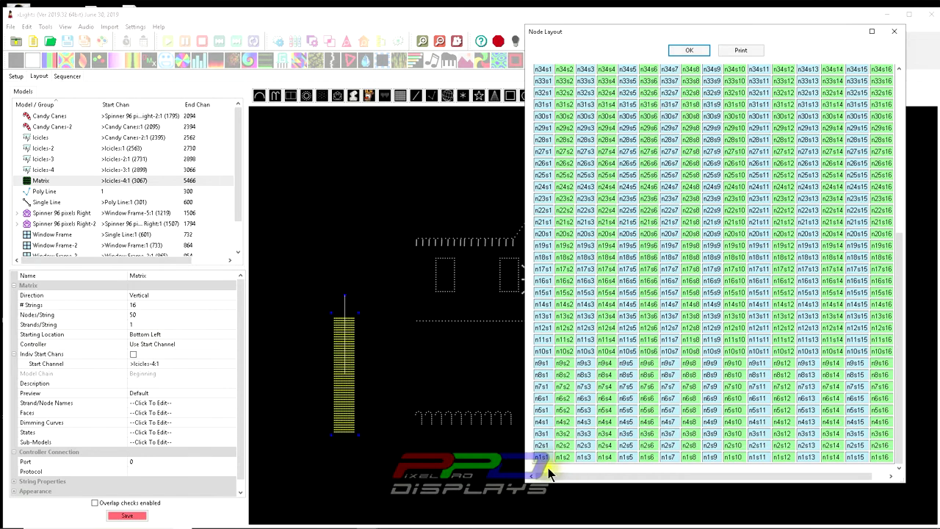
pyautogui.moveTo(548, 468); pyautogui.dragTo(646, 467)
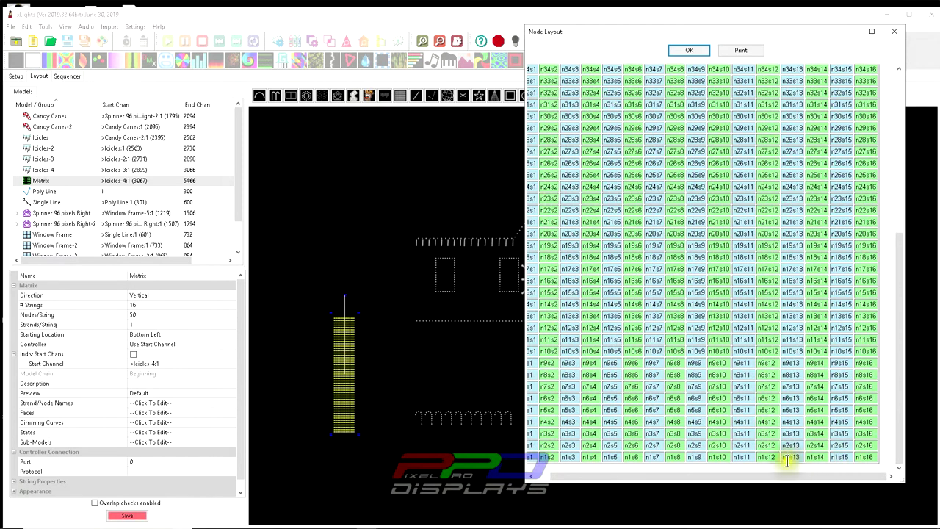
pyautogui.moveTo(896, 444); pyautogui.dragTo(913, 249)
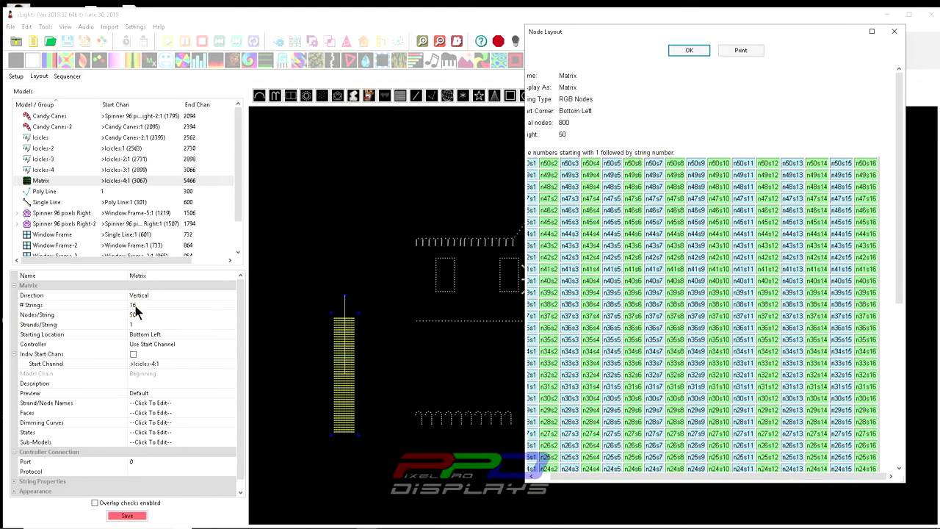
pyautogui.click(131, 329)
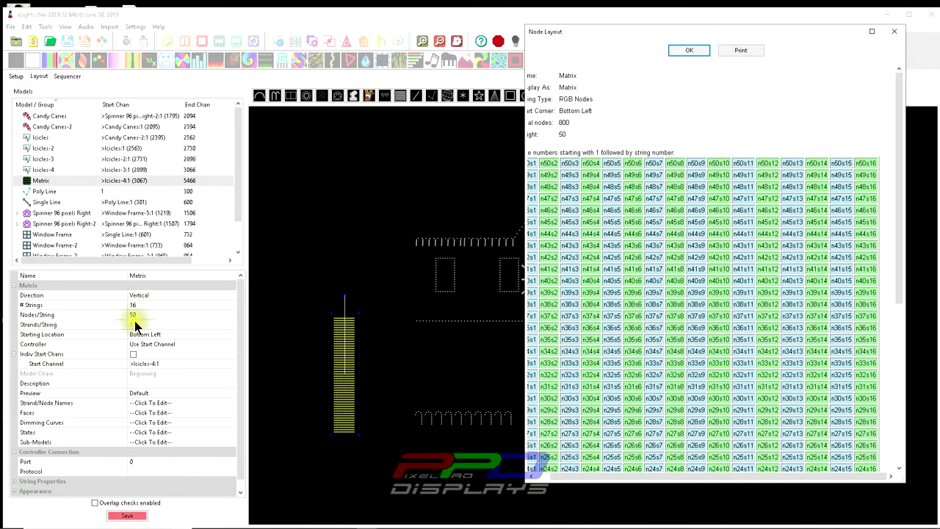
pyautogui.click(514, 144)
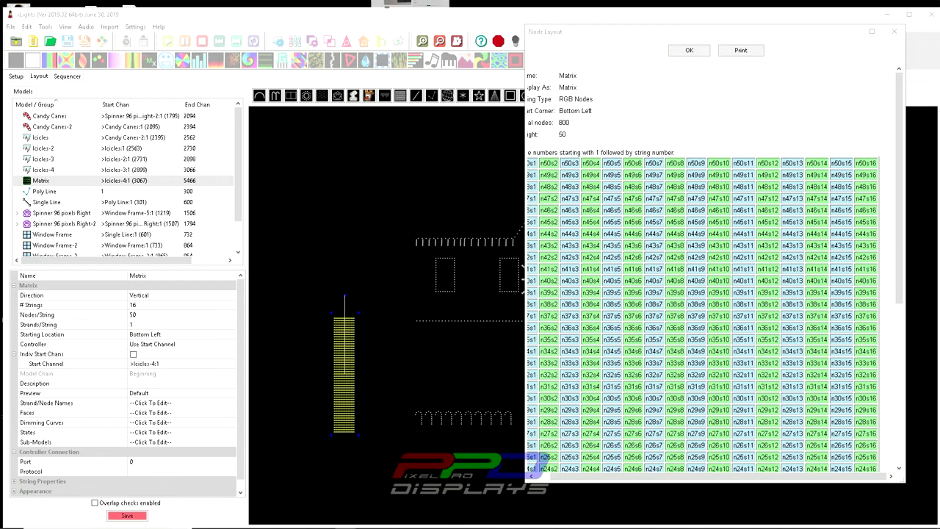
# Bring up the Boscoyo Modular Matrix Panels product page and scroll through its features.
pyautogui.click(168, 11)
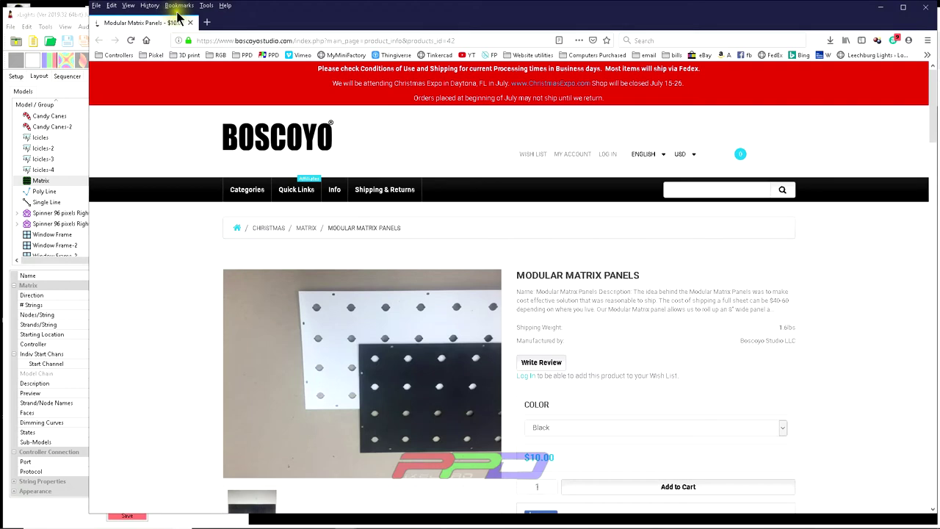
pyautogui.moveTo(198, 19); pyautogui.dragTo(207, 12)
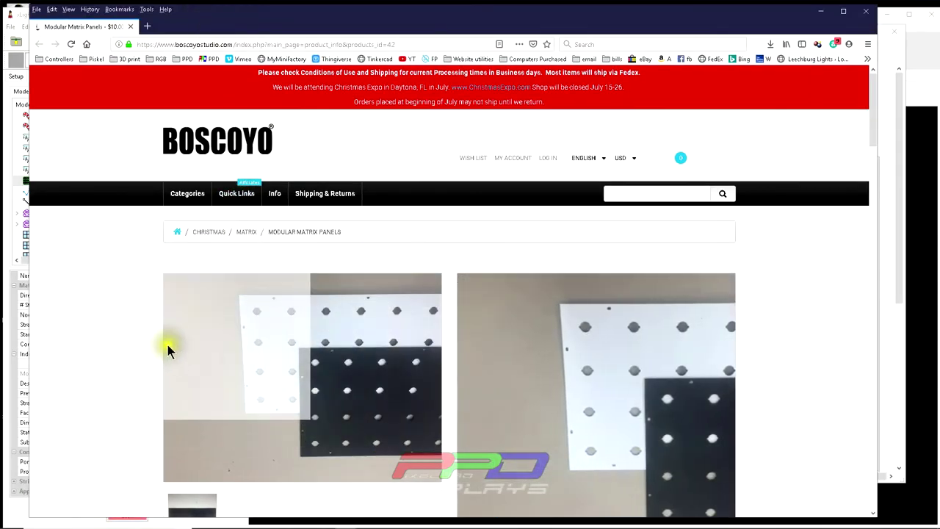
pyautogui.scroll(-2, 140, 340)
pyautogui.scroll(-2, 136, 338)
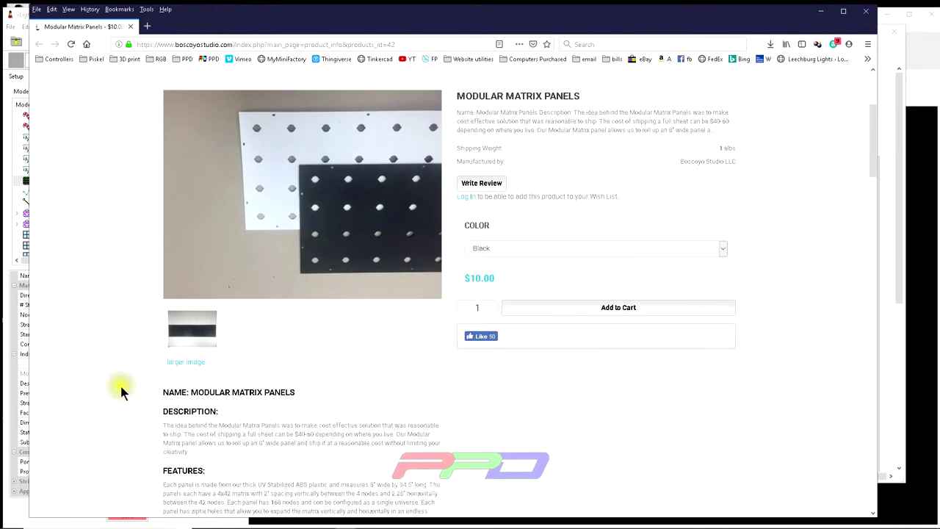
pyautogui.scroll(-2, 114, 414)
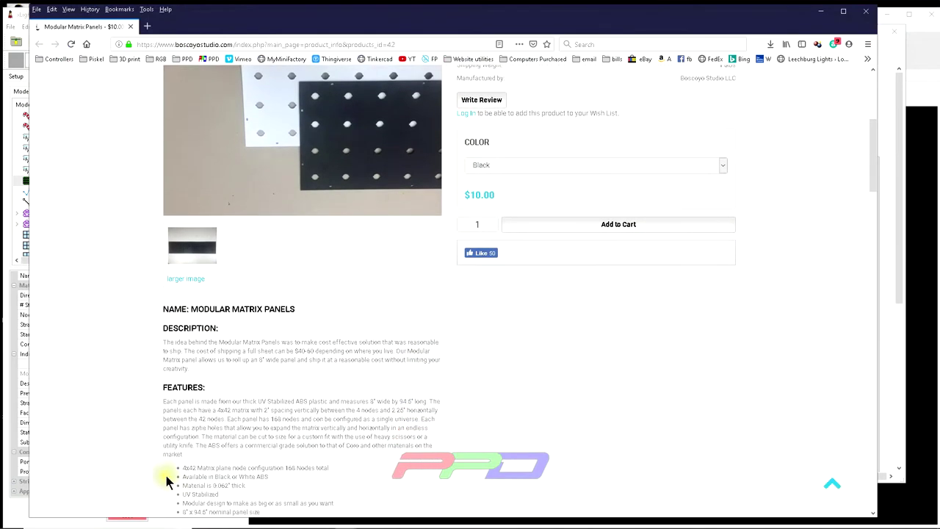
pyautogui.scroll(1, 182, 400)
pyautogui.scroll(1, 183, 401)
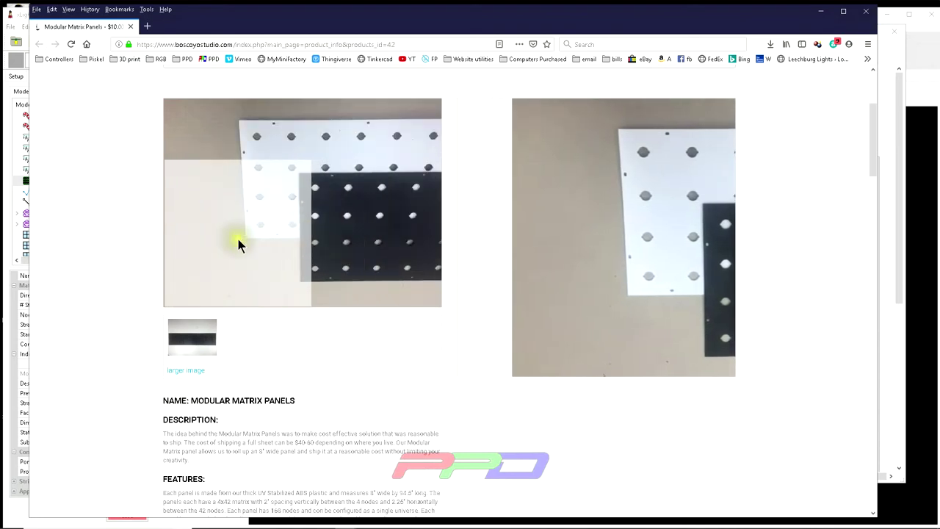
pyautogui.scroll(-3, 129, 293)
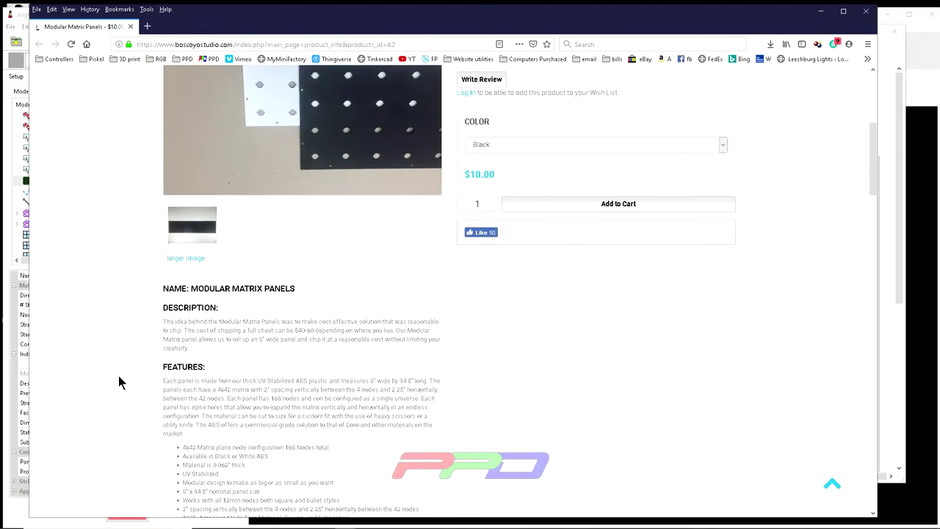
pyautogui.click(130, 337)
pyautogui.click(108, 372)
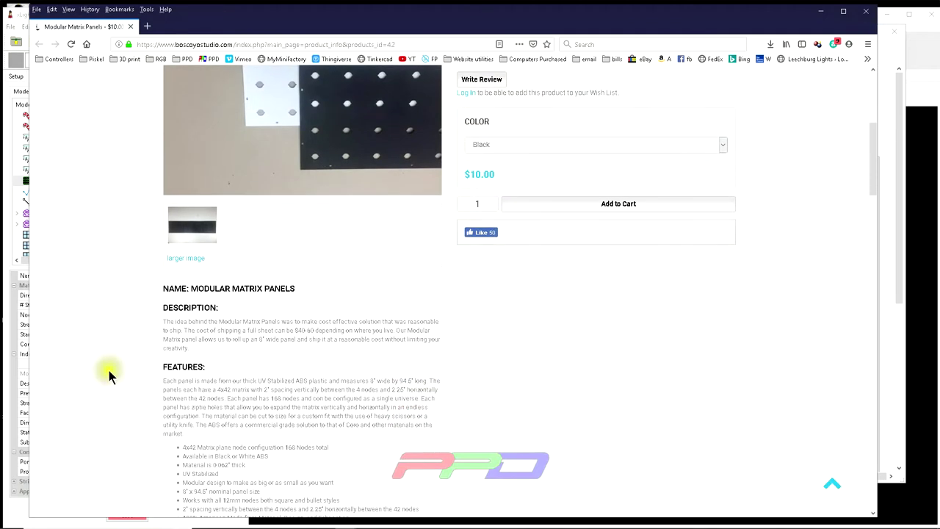
pyautogui.click(139, 340)
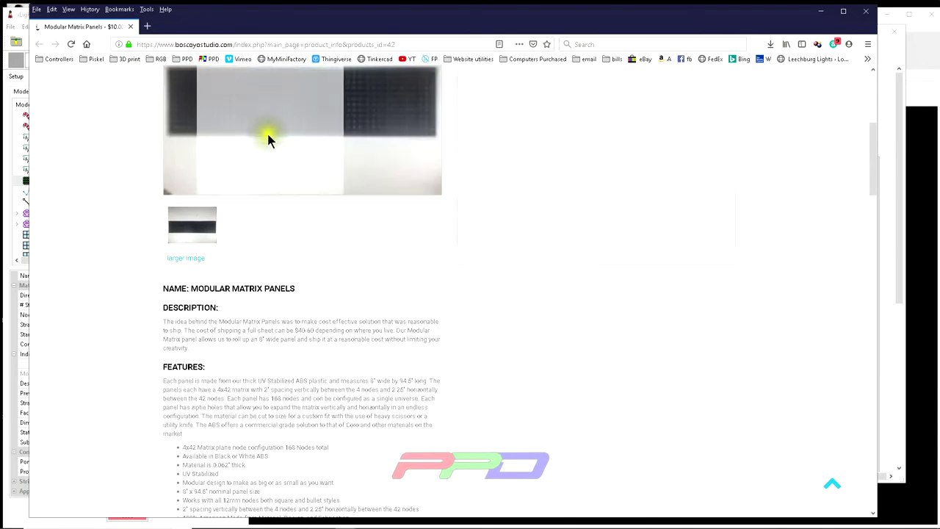
pyautogui.click(133, 413)
pyautogui.scroll(-3, 130, 419)
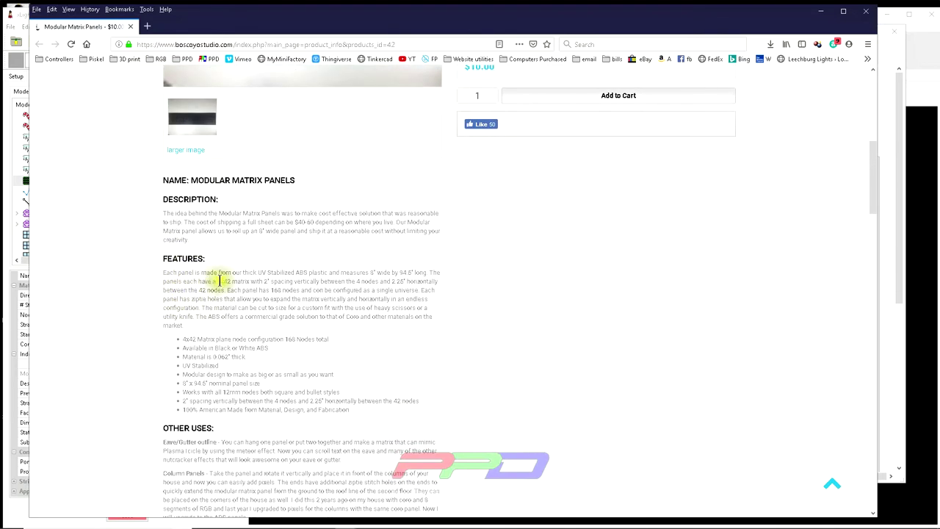
# Highlight the 4x42 panel size and multiply 4 × 42 in Calculator to get 168.
pyautogui.moveTo(217, 280); pyautogui.dragTo(251, 281)
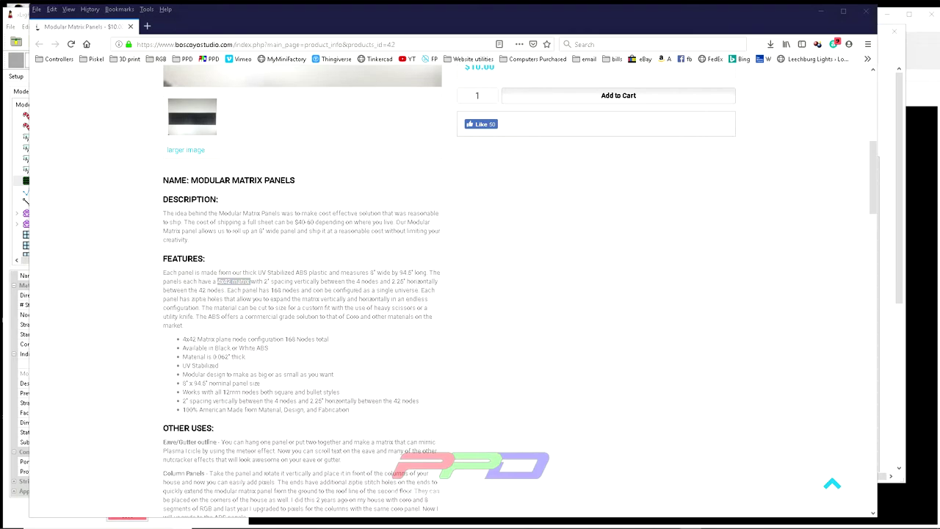
pyautogui.moveTo(0, 235); pyautogui.dragTo(423, 150)
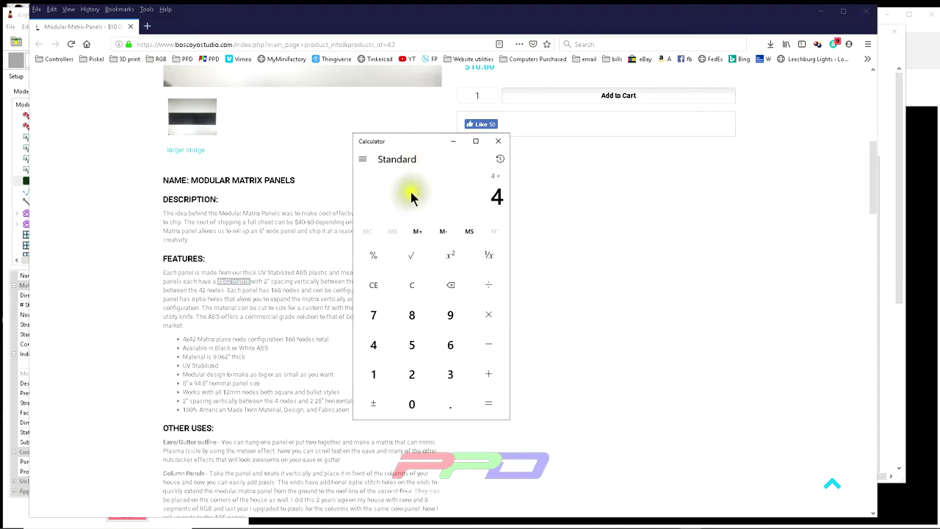
pyautogui.click(411, 195)
pyautogui.press('2')
pyautogui.press('Return')
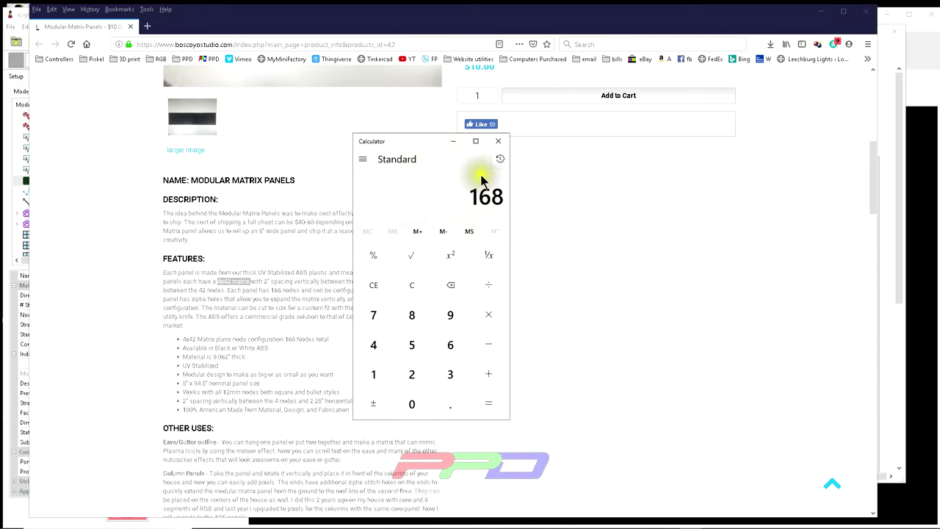
pyautogui.moveTo(435, 144); pyautogui.dragTo(429, 145)
# View the enlarged panel photo, then move the browser aside to return to xLights.
pyautogui.click(74, 149)
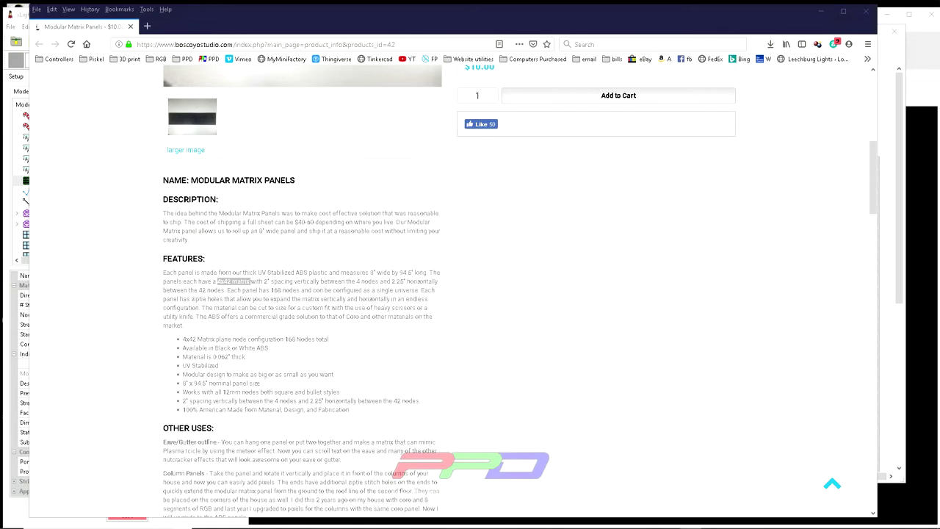
pyautogui.scroll(2, 200, 174)
pyautogui.scroll(2, 199, 173)
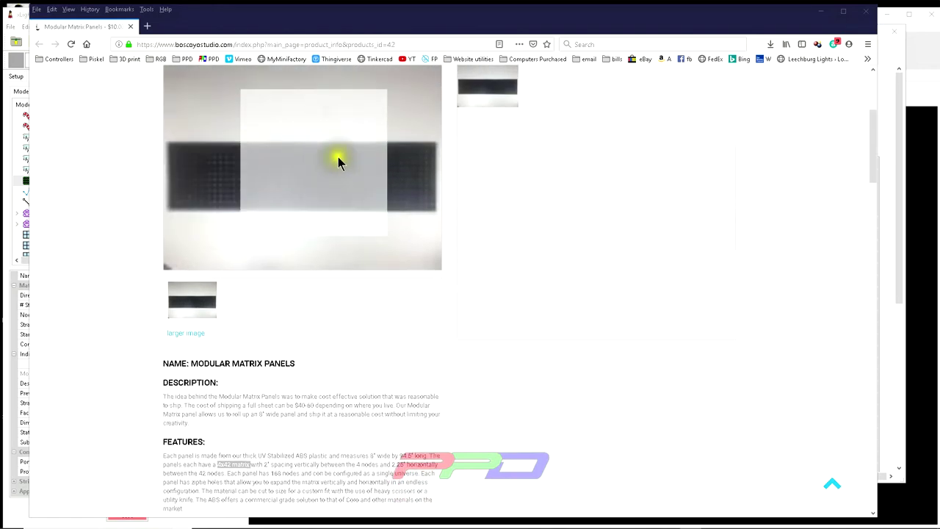
pyautogui.scroll(2, 193, 213)
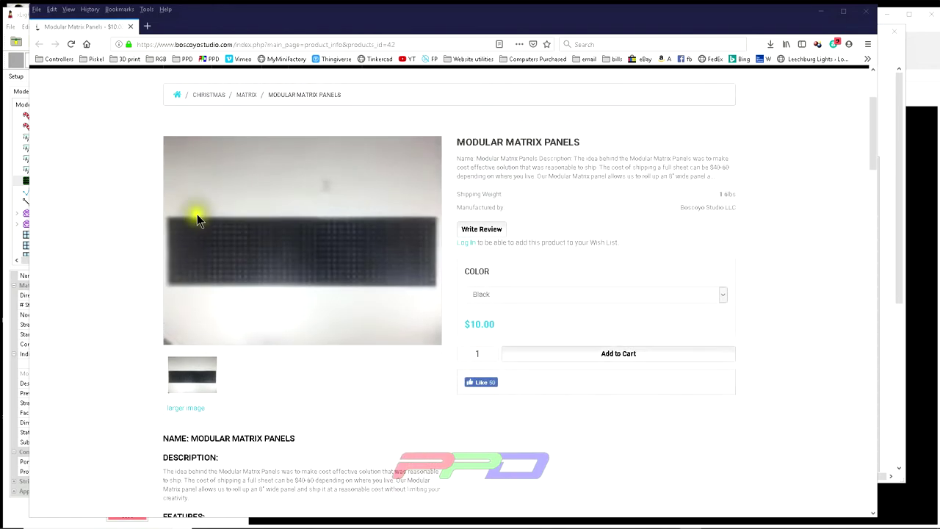
pyautogui.click(192, 374)
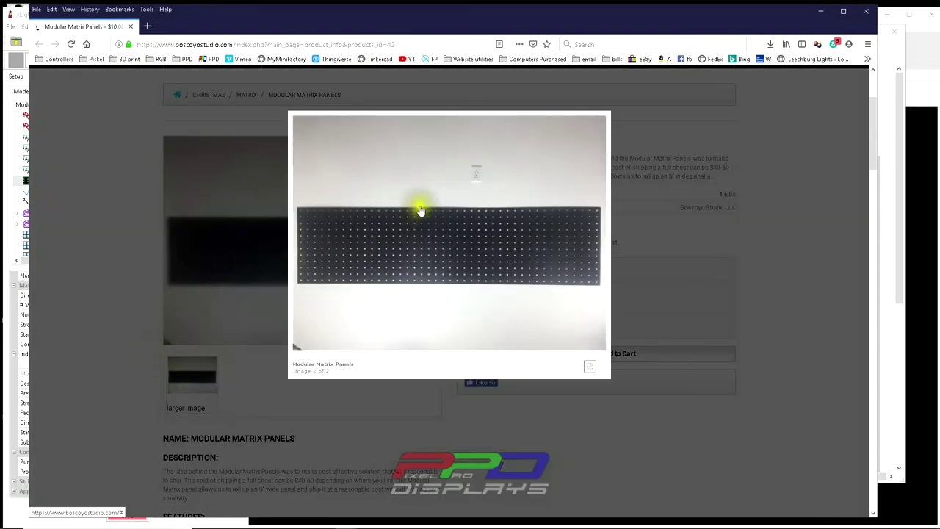
pyautogui.click(141, 281)
pyautogui.scroll(-5, 122, 304)
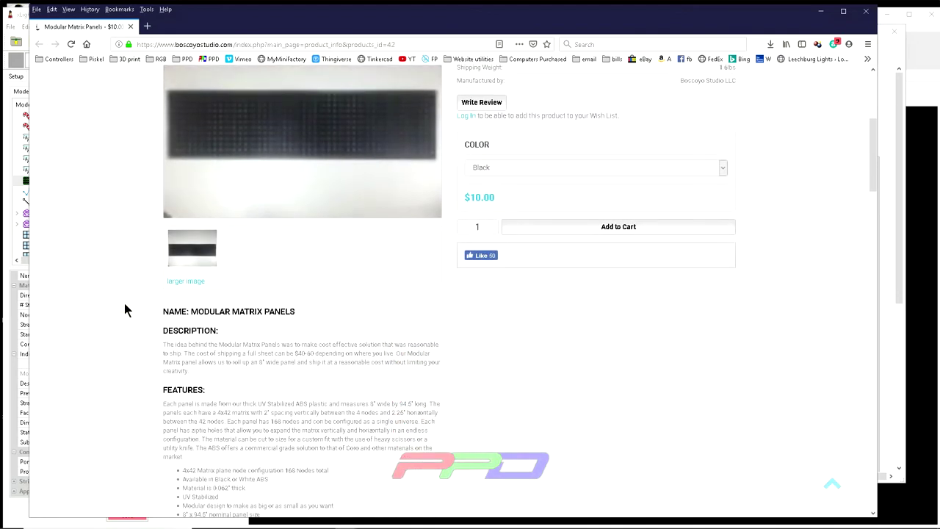
pyautogui.scroll(-2, 128, 311)
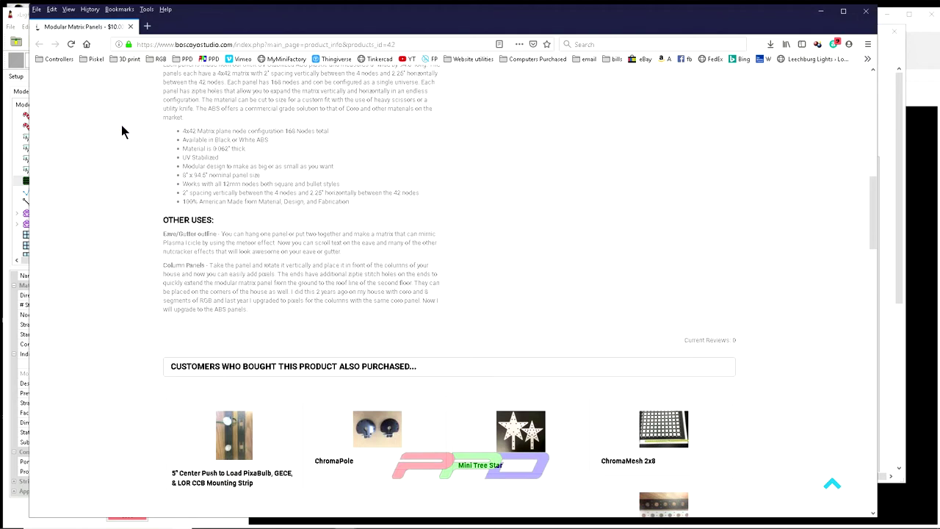
pyautogui.click(188, 16)
pyautogui.moveTo(188, 17); pyautogui.dragTo(432, 12)
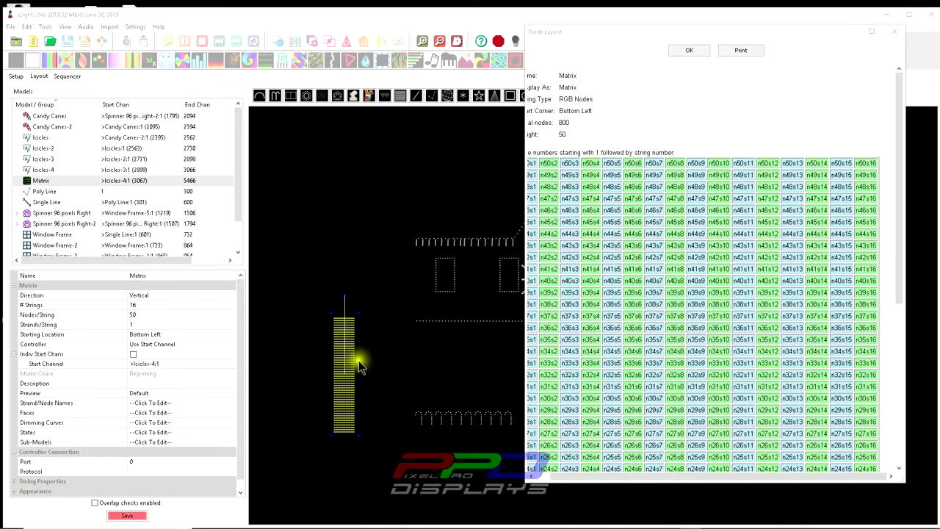
# Dismiss the 16-string Matrix's Node Layout chart to reveal the house layout.
pyautogui.click(338, 389)
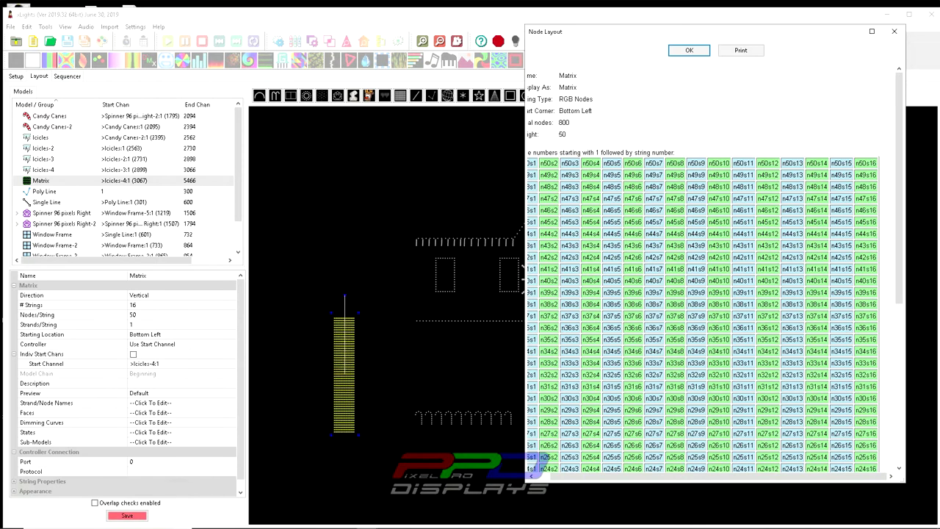
pyautogui.click(338, 385)
pyautogui.click(300, 382)
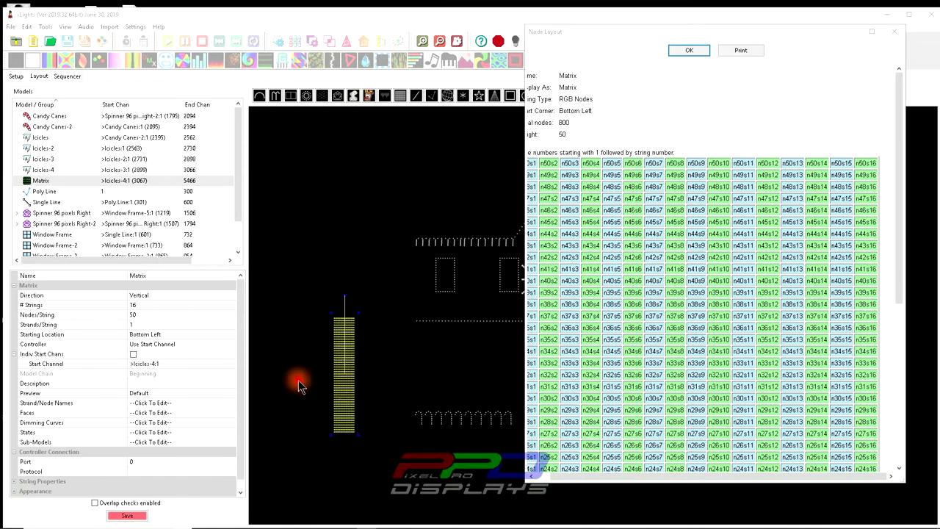
pyautogui.click(893, 32)
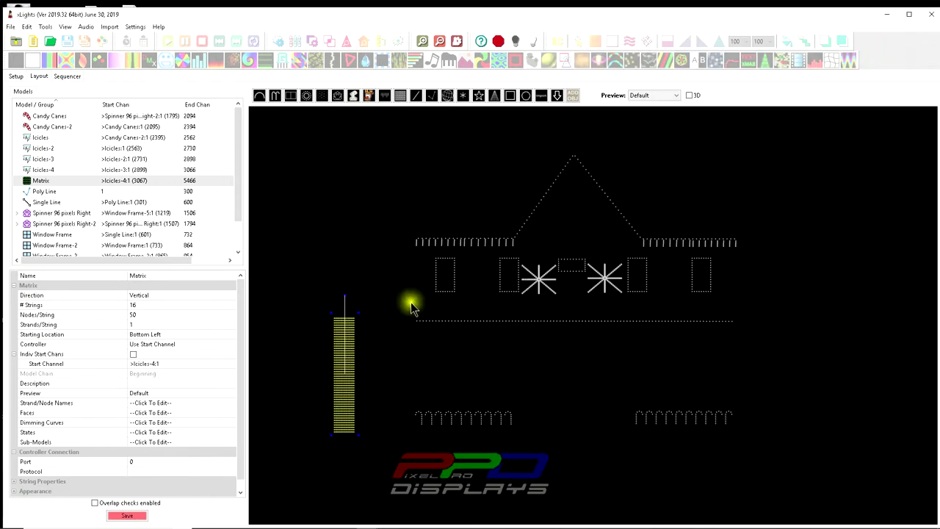
# Set the Matrix to 1 string of 168 nodes with 4 strands per string.
pyautogui.click(142, 307)
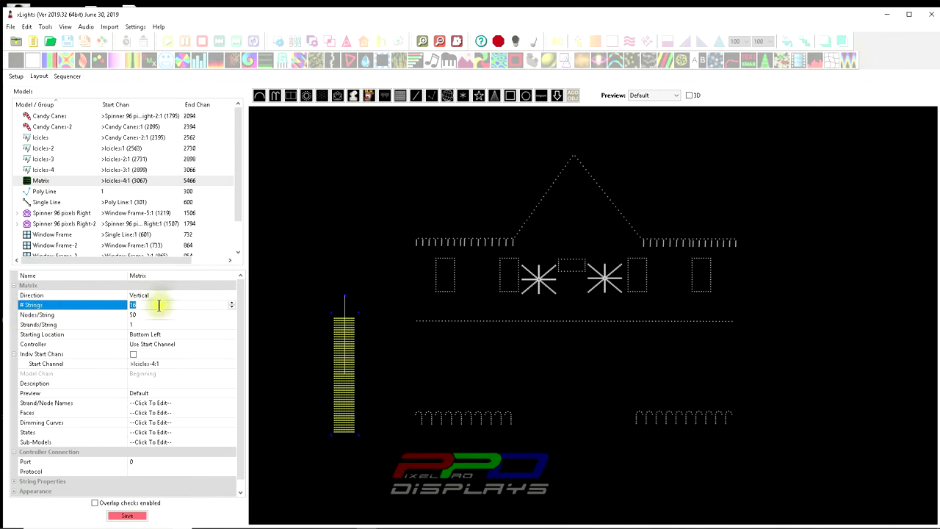
pyautogui.write('1')
pyautogui.click(144, 316)
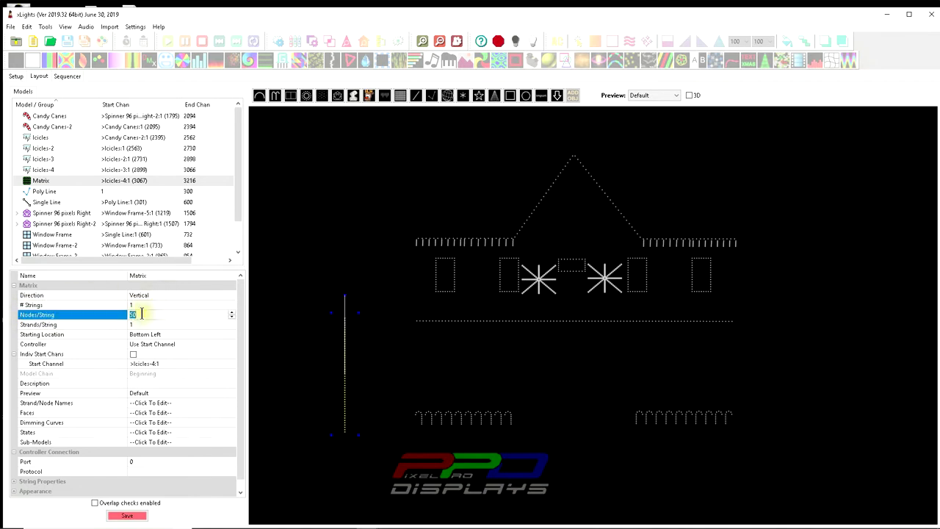
pyautogui.click(138, 325)
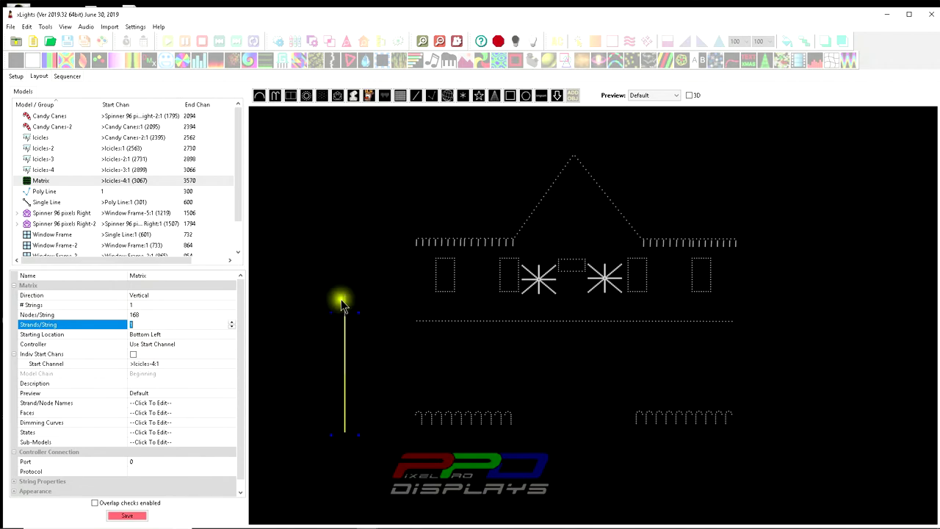
pyautogui.click(362, 424)
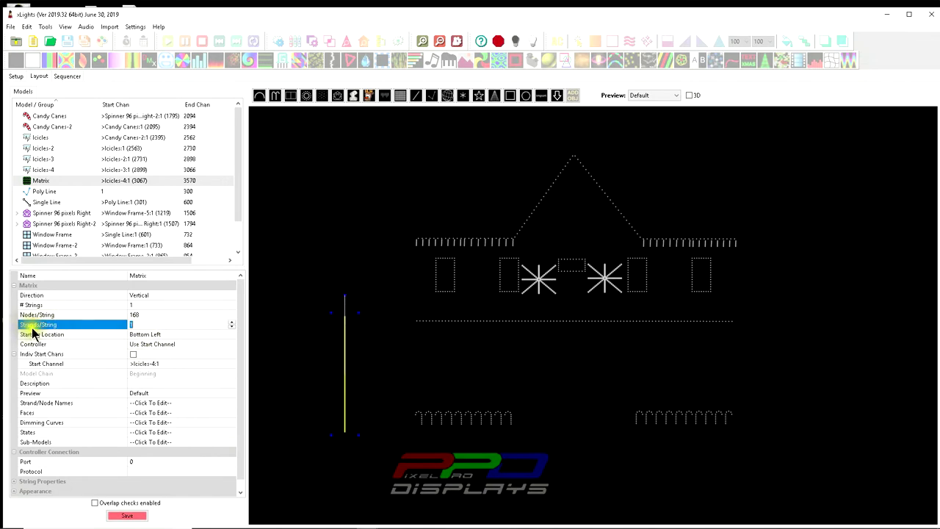
pyautogui.click(146, 323)
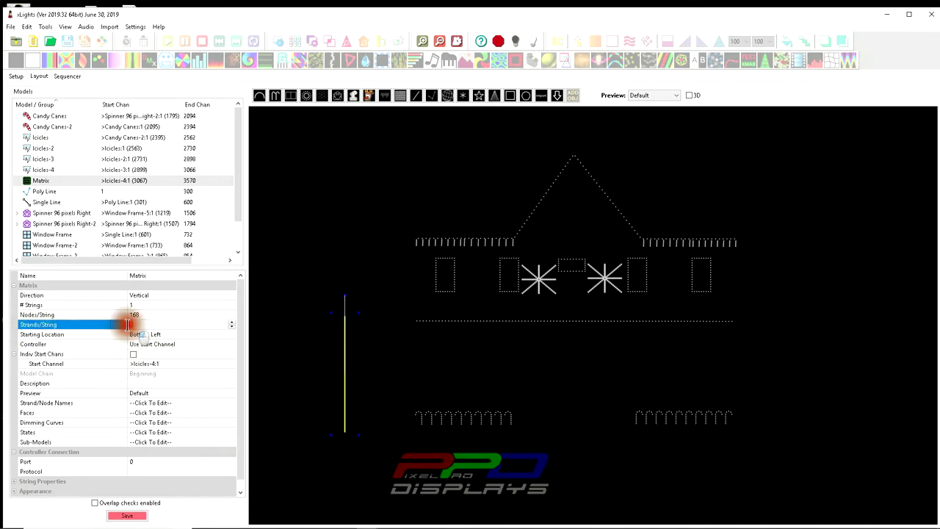
pyautogui.write('4')
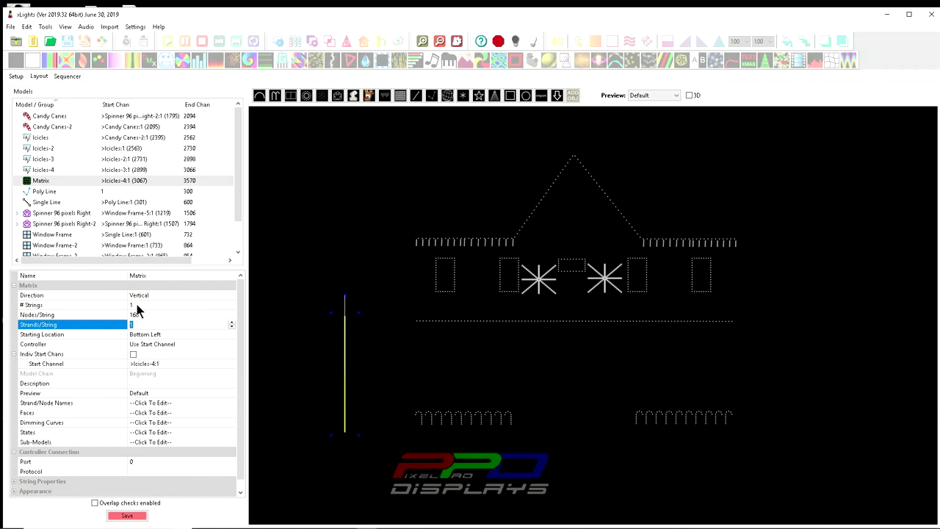
pyautogui.click(139, 314)
# Shorten the matrix and move it to the left of the house.
pyautogui.moveTo(354, 365); pyautogui.dragTo(345, 379)
pyautogui.moveTo(350, 433); pyautogui.dragTo(346, 404)
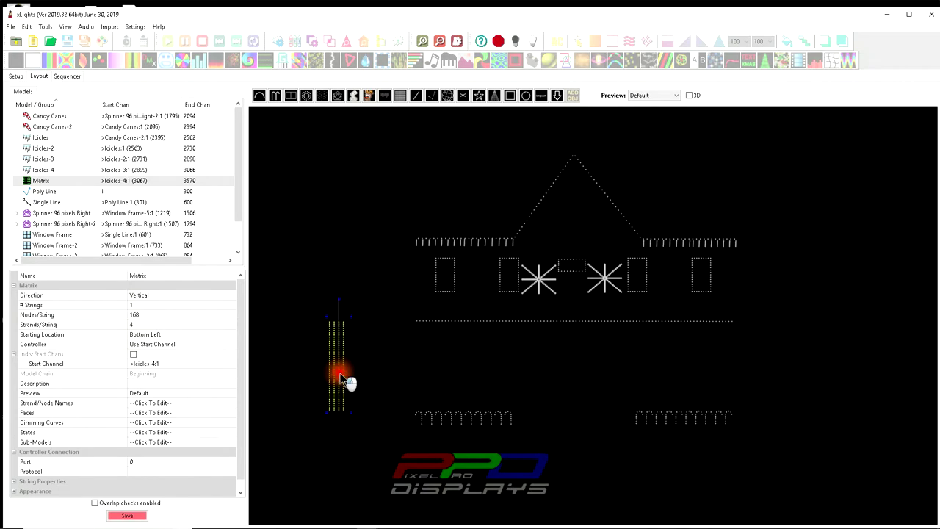
pyautogui.moveTo(420, 371); pyautogui.dragTo(291, 365)
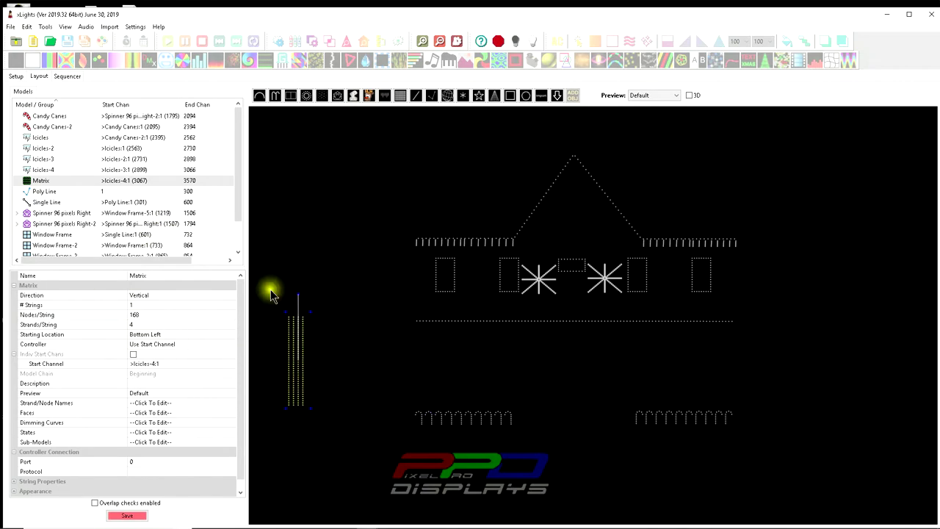
# Open the Matrix's Node Layout chart and enlarge it to show more rows.
pyautogui.rightClick(294, 342)
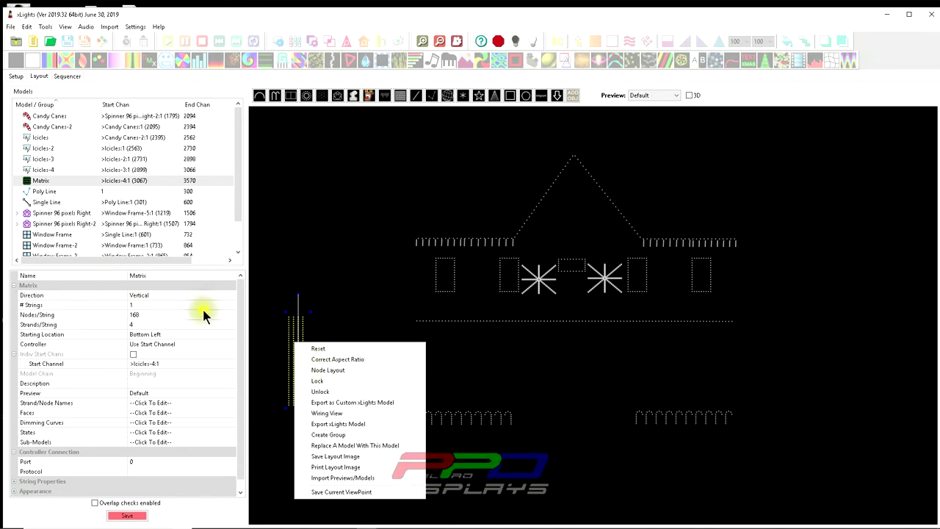
pyautogui.click(137, 314)
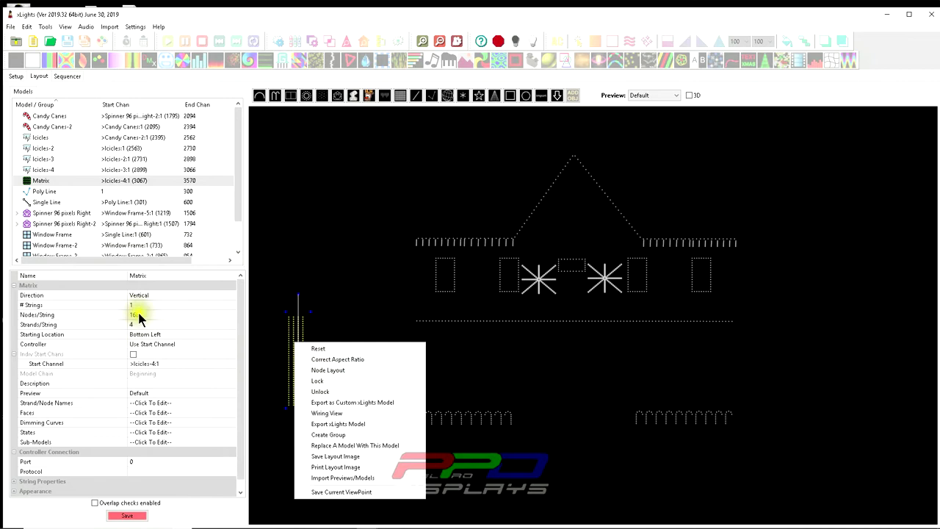
pyautogui.click(319, 370)
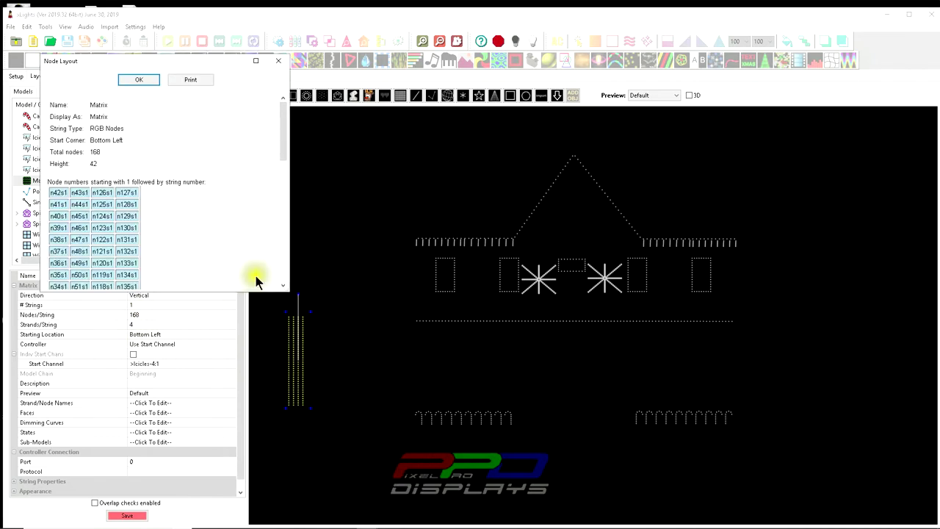
pyautogui.moveTo(287, 292); pyautogui.dragTo(316, 495)
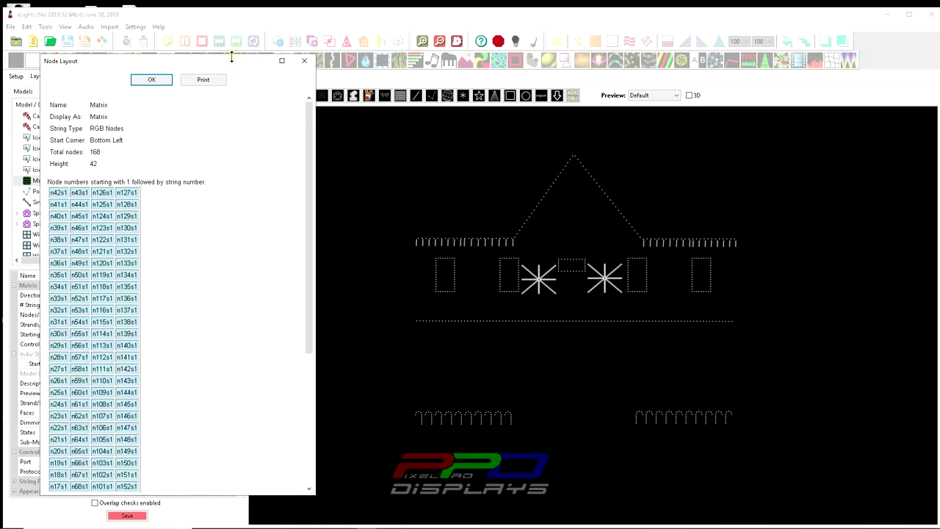
pyautogui.moveTo(232, 57); pyautogui.dragTo(614, 57)
# Scroll through the 168 nodes across four 42-node columns, then close the chart.
pyautogui.scroll(-3, 514, 313)
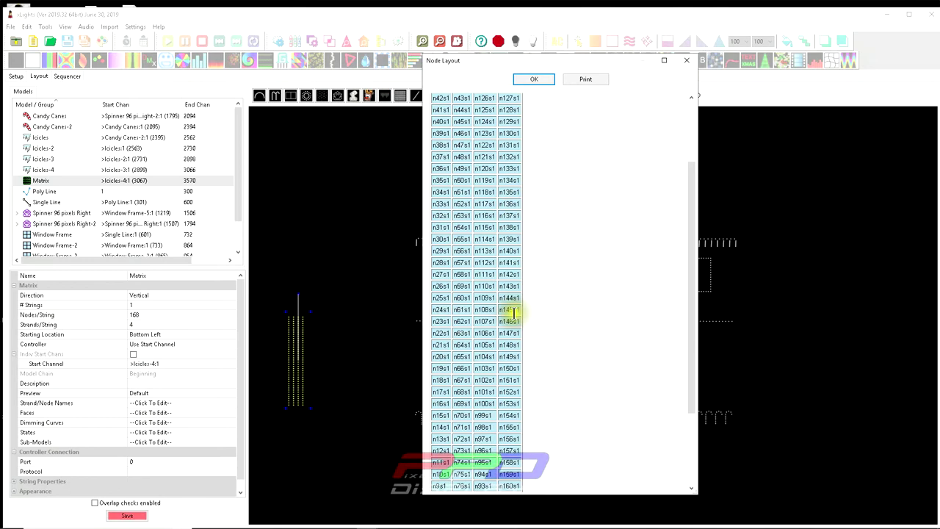
pyautogui.scroll(-3, 514, 313)
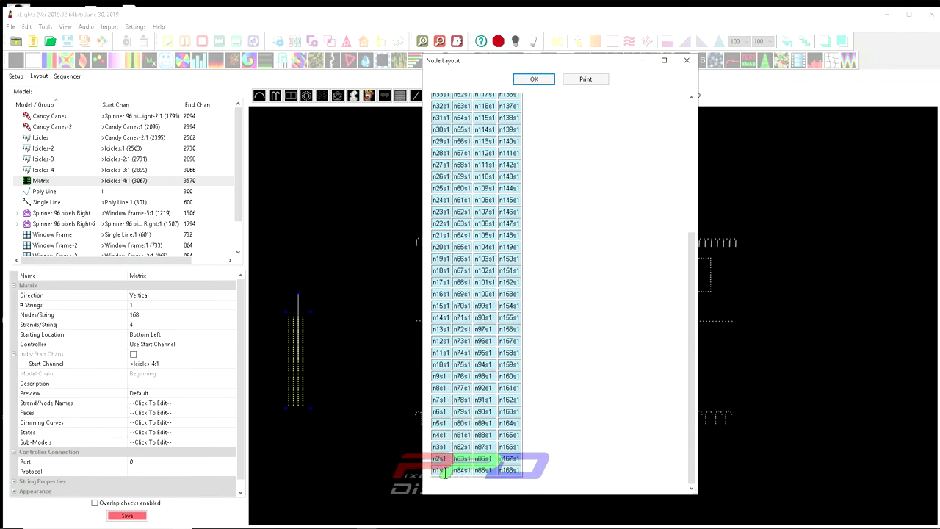
pyautogui.scroll(6, 450, 451)
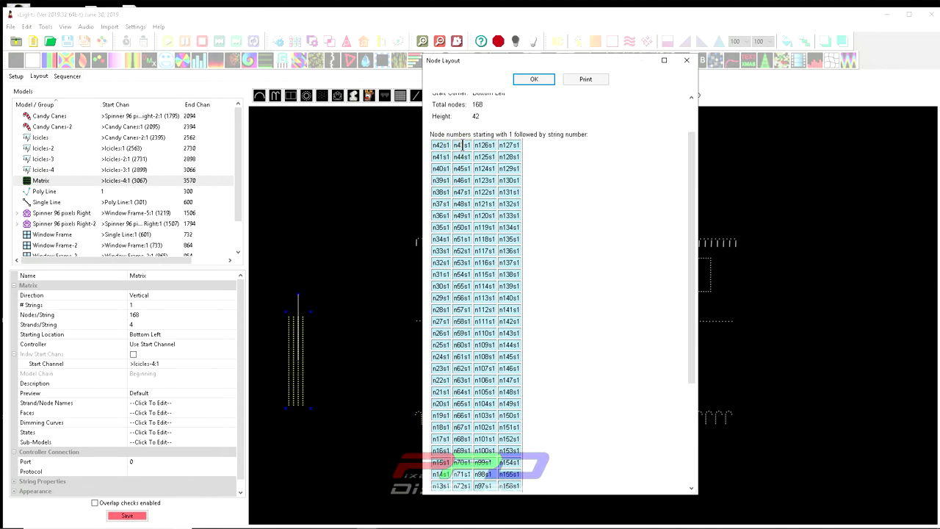
pyautogui.scroll(-5, 455, 477)
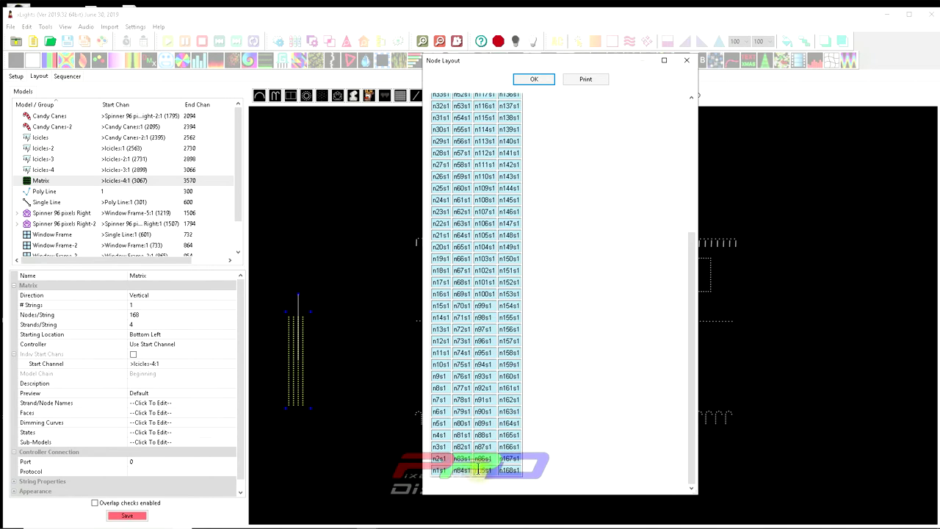
pyautogui.scroll(1, 487, 108)
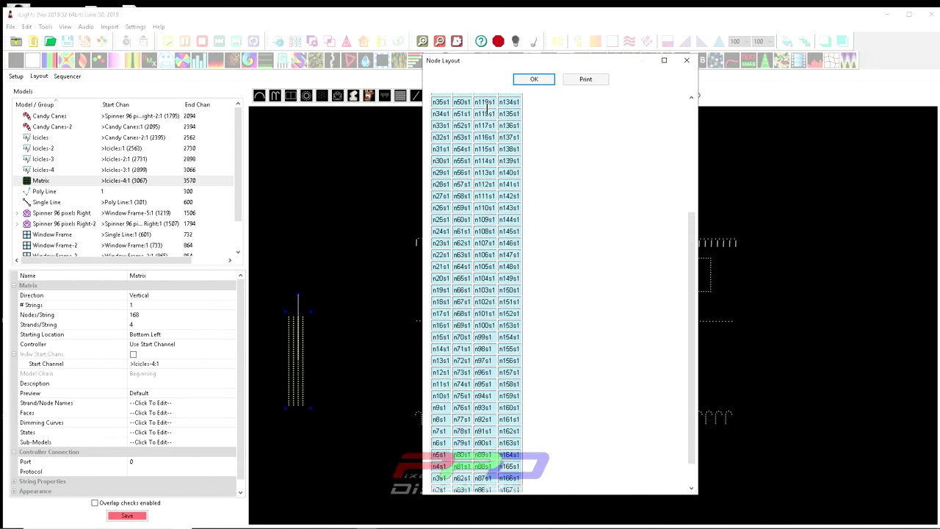
pyautogui.scroll(4, 487, 108)
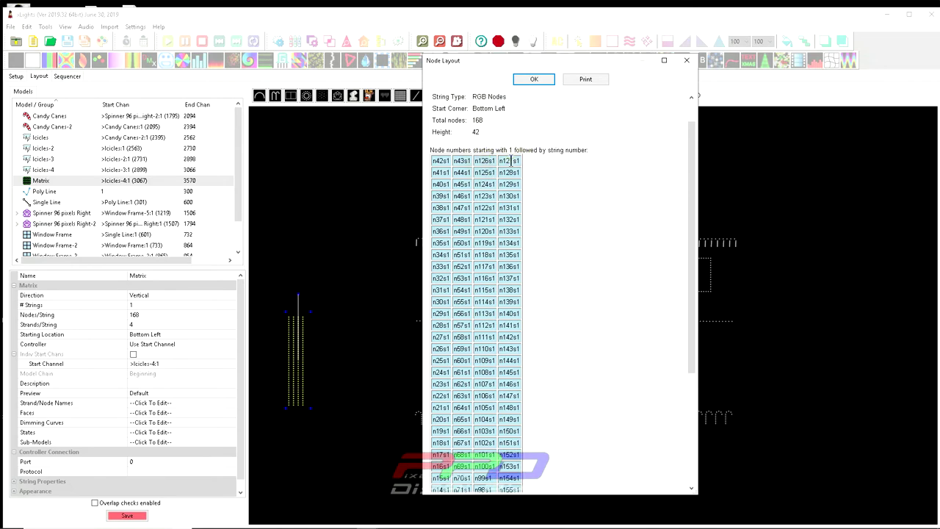
pyautogui.scroll(-5, 509, 180)
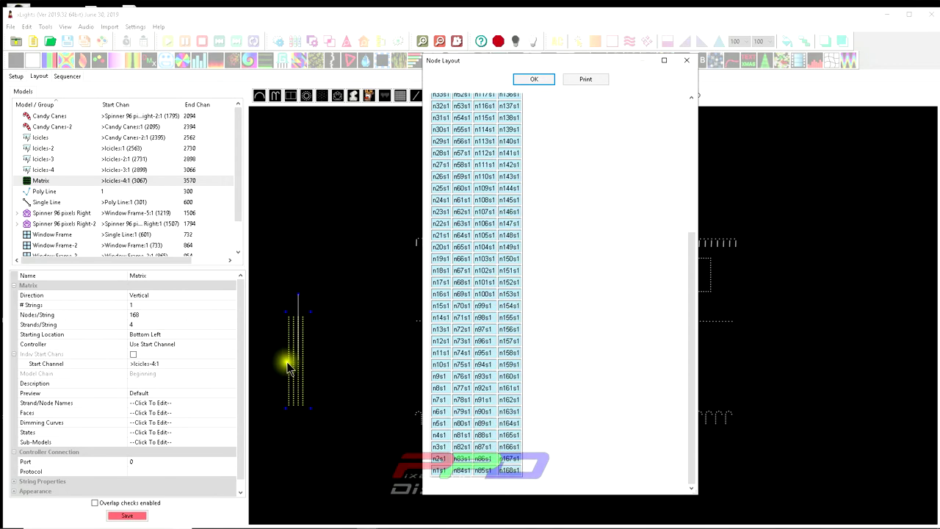
pyautogui.click(542, 82)
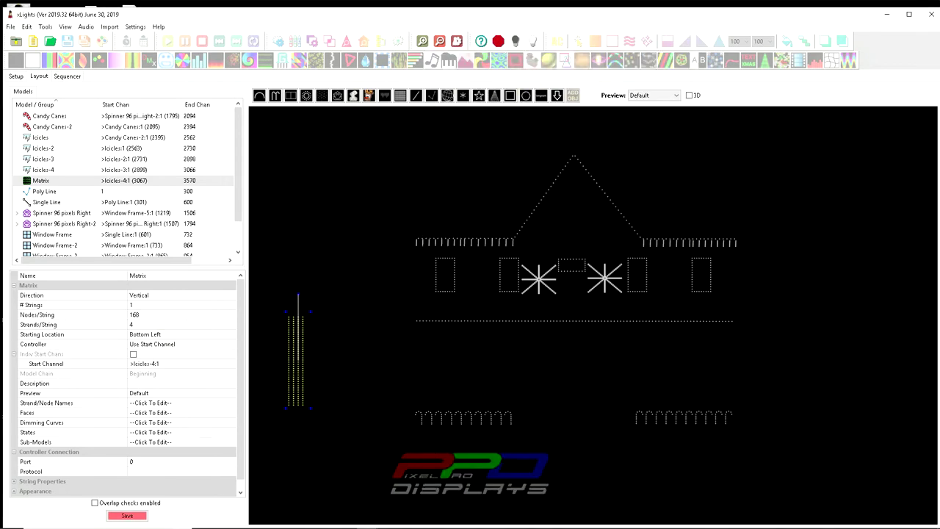
pyautogui.hotkey('alt', 'Tab')
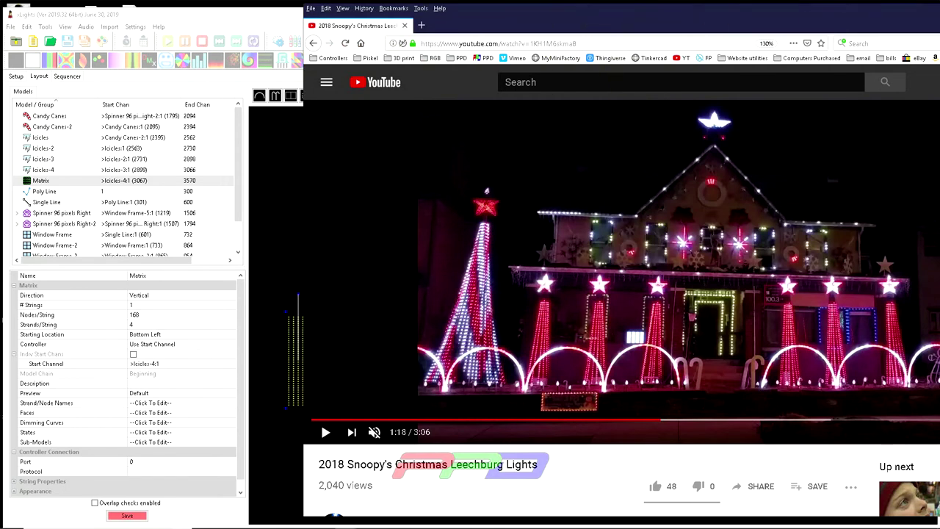
pyautogui.hotkey('alt', 'Tab')
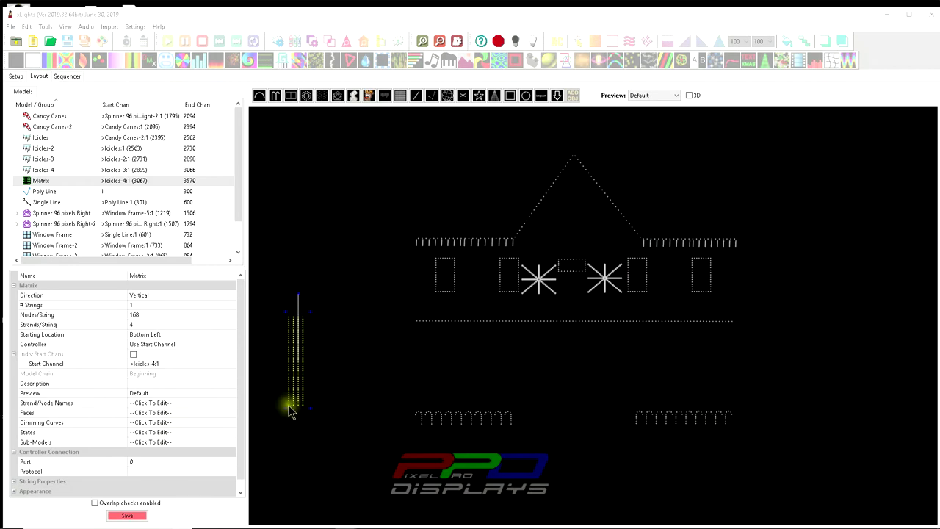
pyautogui.click(343, 345)
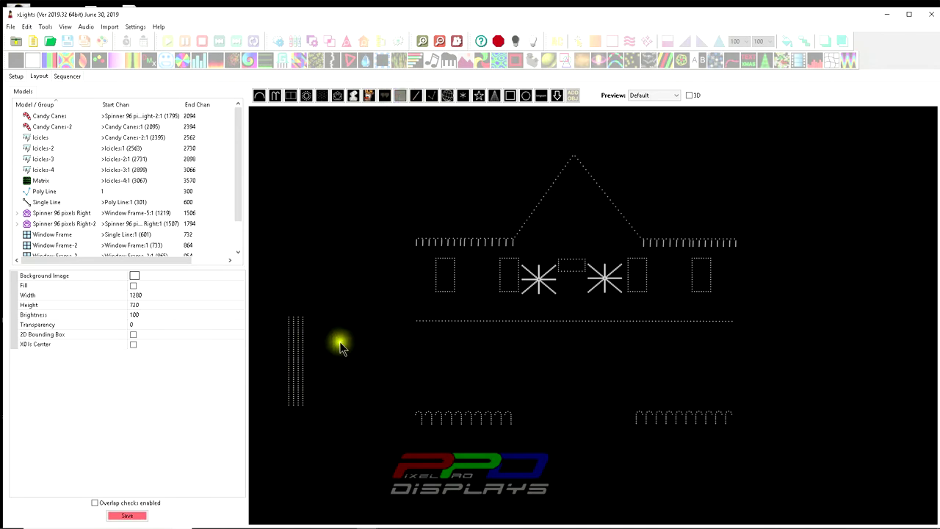
# Draw Matrix-2 beside the first matrix and set its direction to Vertical.
pyautogui.click(401, 94)
pyautogui.moveTo(335, 323); pyautogui.dragTo(356, 420)
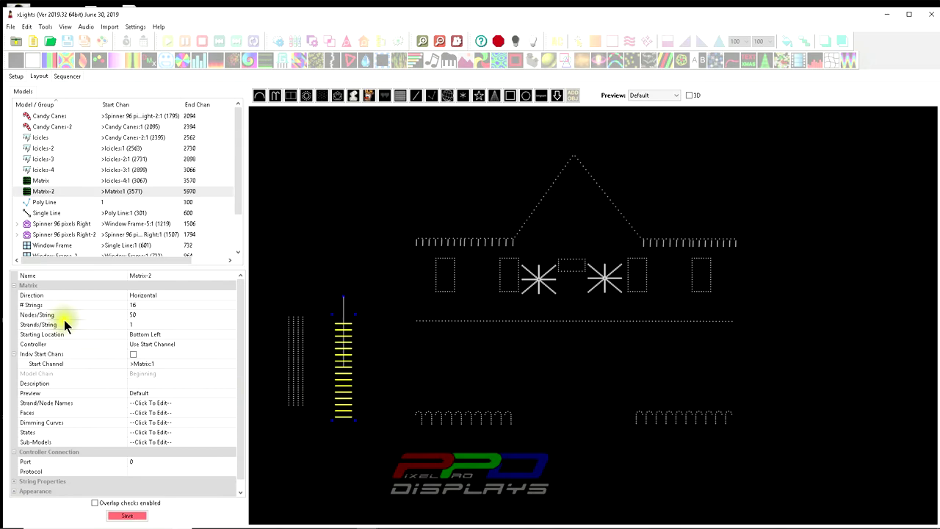
pyautogui.click(154, 295)
pyautogui.click(154, 297)
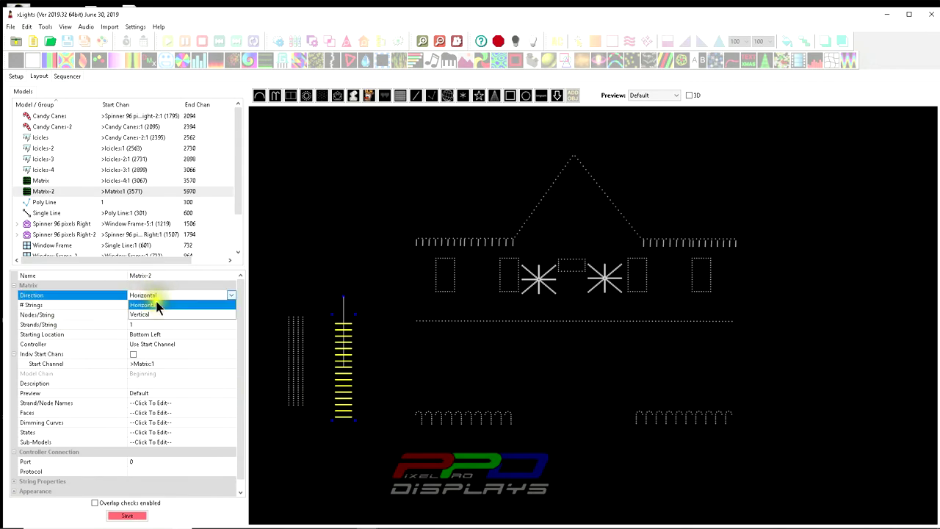
pyautogui.click(149, 317)
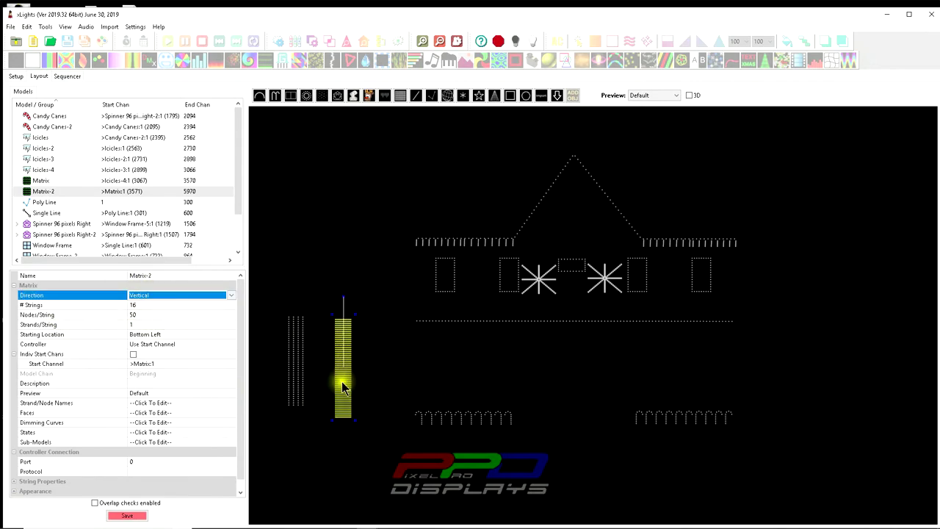
pyautogui.moveTo(359, 415); pyautogui.dragTo(331, 385)
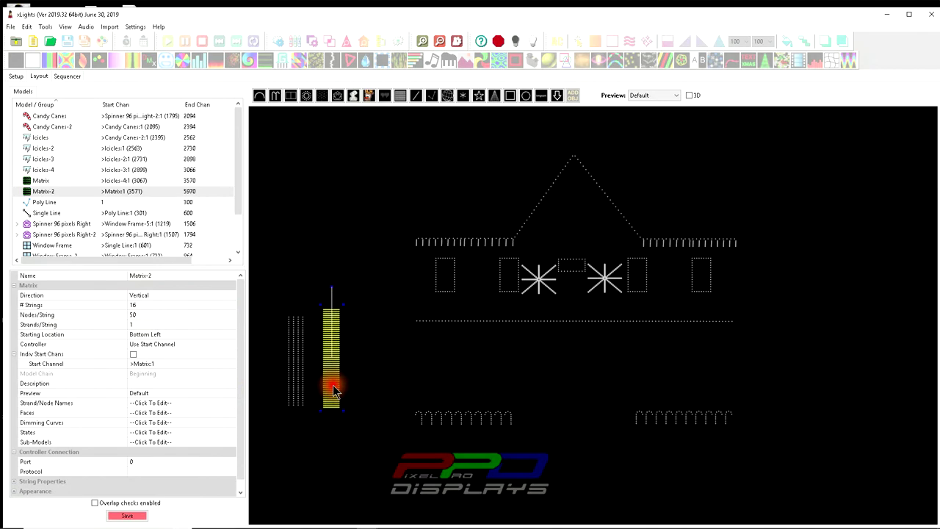
# Compare with the original Matrix and set Matrix-2 to a single string.
pyautogui.click(294, 392)
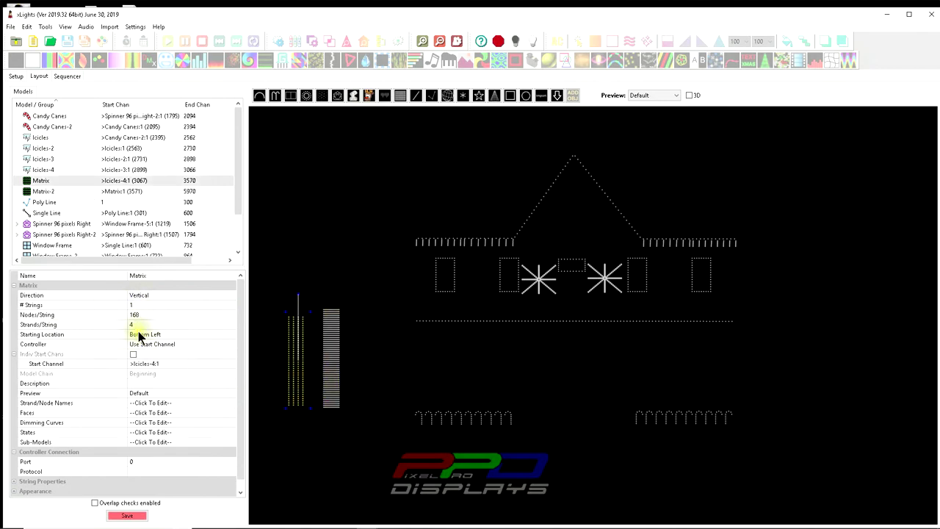
pyautogui.click(329, 378)
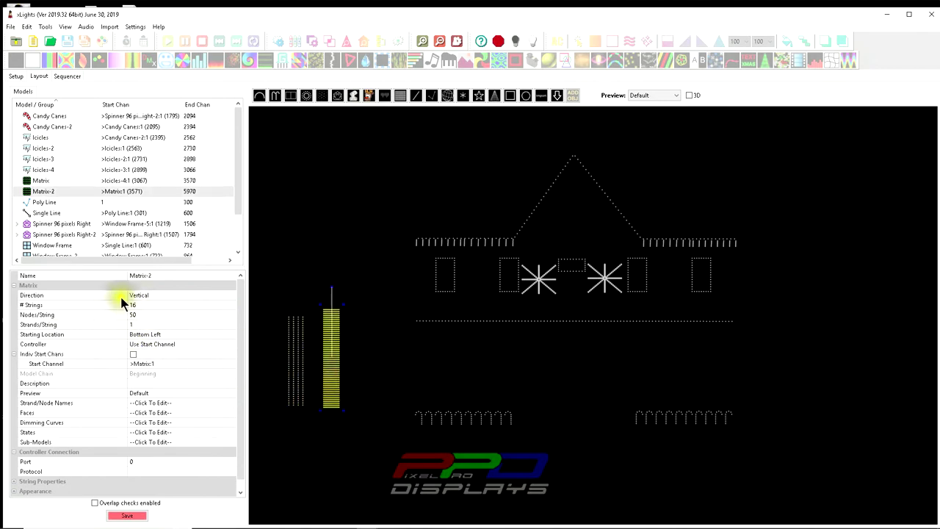
pyautogui.click(143, 304)
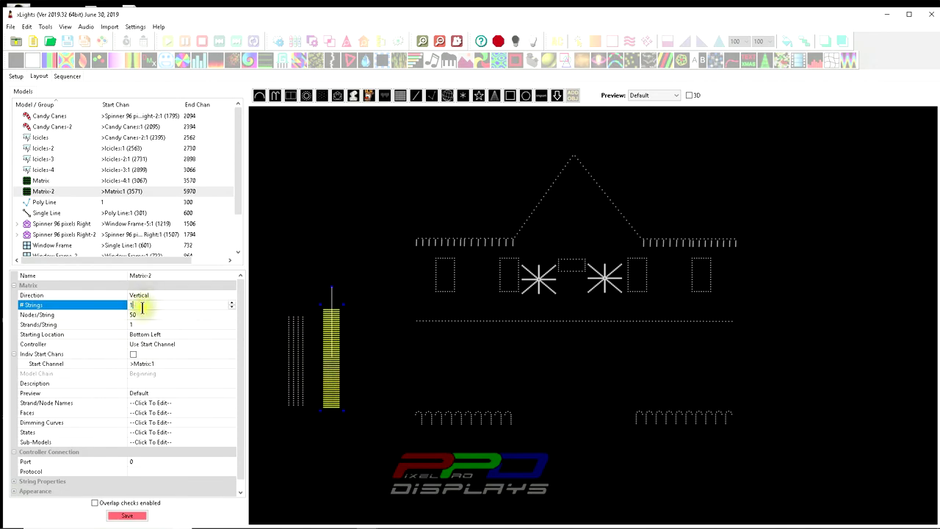
pyautogui.click(142, 314)
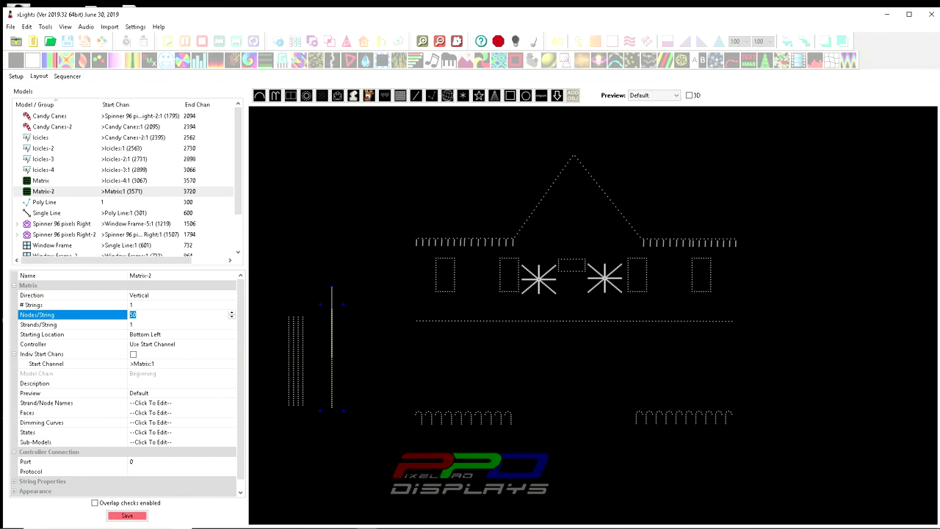
pyautogui.moveTo(147, 221); pyautogui.dragTo(176, 65)
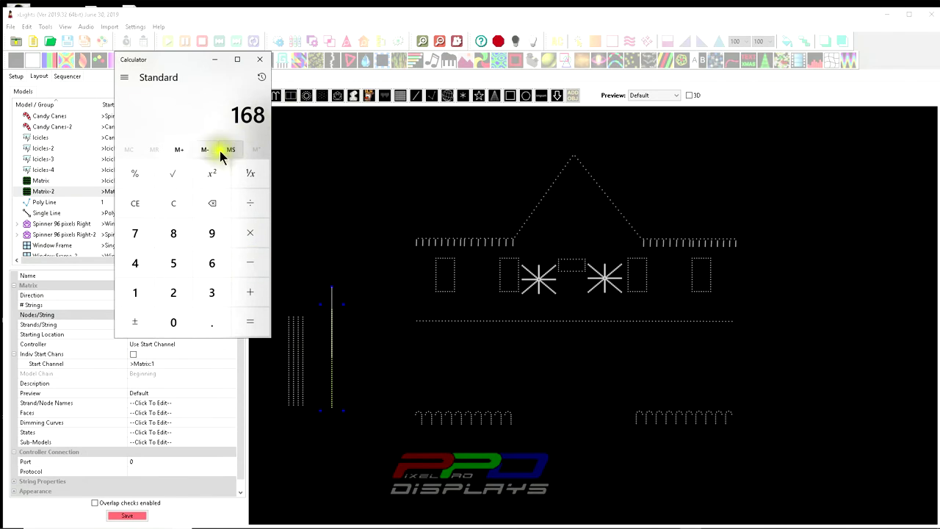
# Multiply 168 by 2 in Calculator to get 336.
pyautogui.press('*')
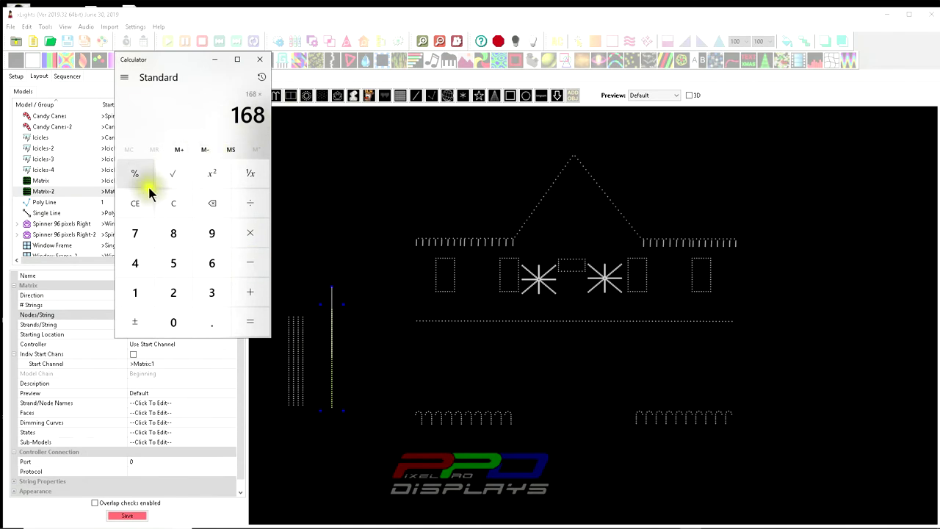
pyautogui.press('2')
pyautogui.press('Return')
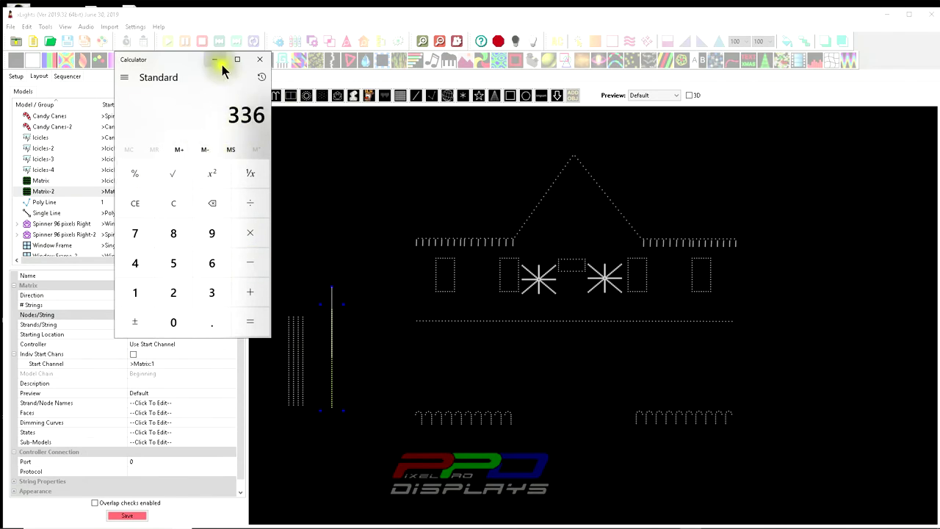
# Give Matrix-2 336 nodes and 8 strands per string, widened to eight columns.
pyautogui.click(88, 257)
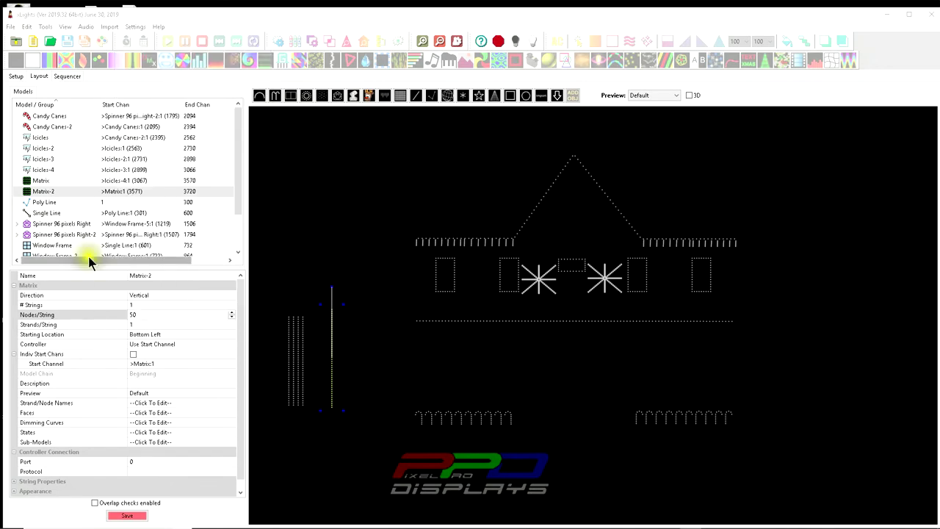
pyautogui.click(152, 313)
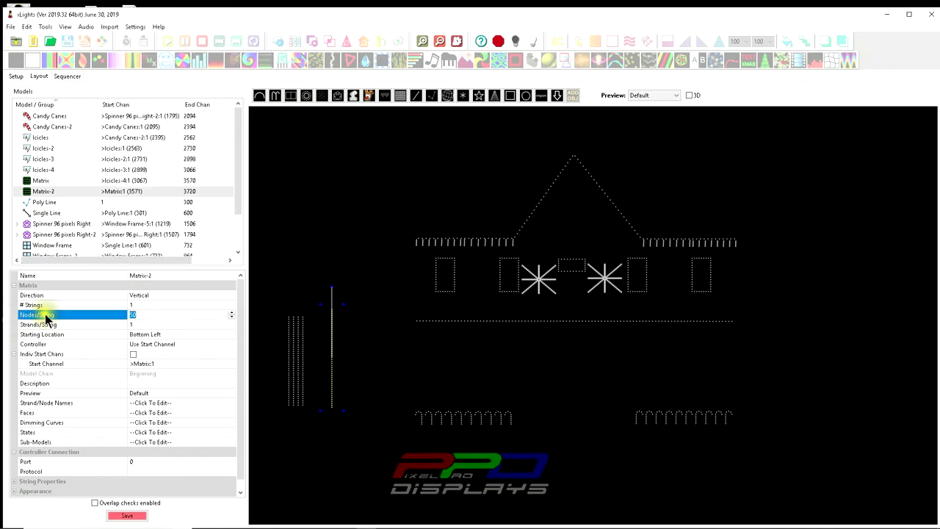
pyautogui.write('336')
pyautogui.click(140, 324)
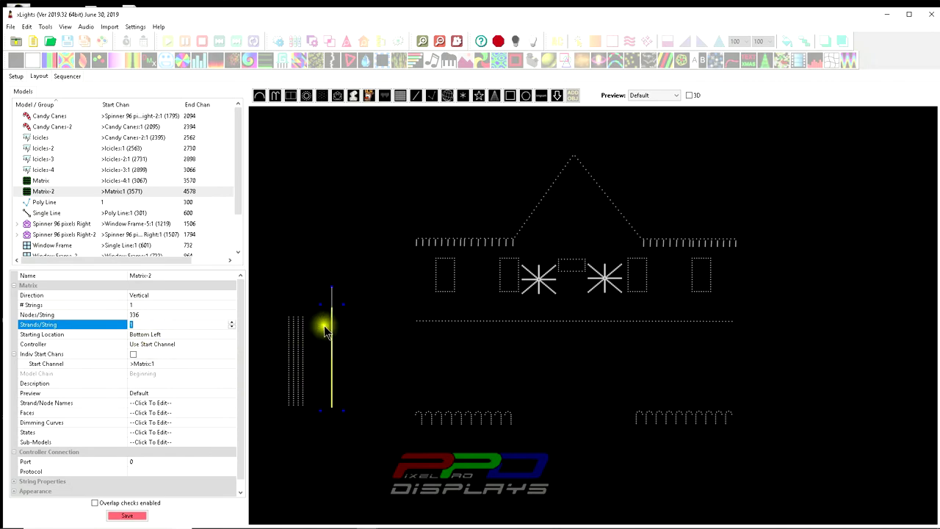
pyautogui.click(147, 316)
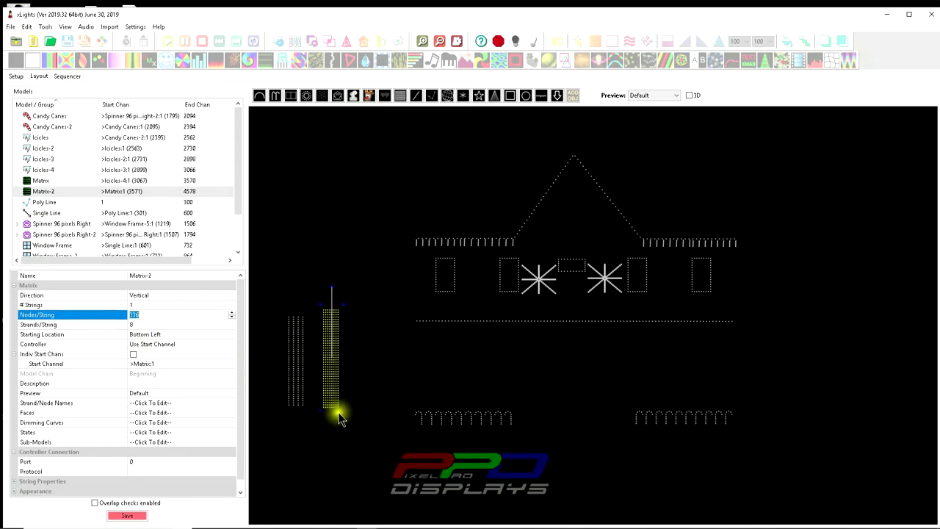
pyautogui.moveTo(339, 417); pyautogui.dragTo(348, 400)
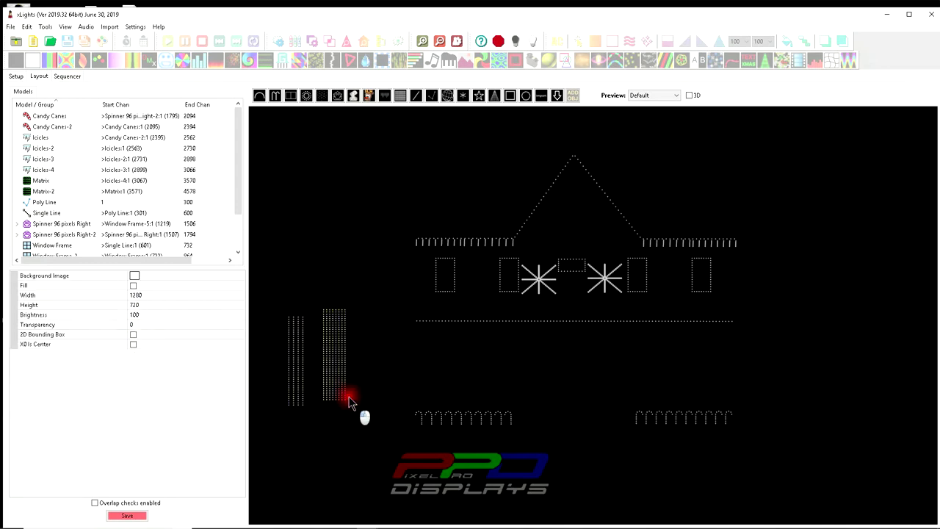
pyautogui.click(332, 365)
# Review Matrix-2's Node Layout: 336 nodes zigzagging through eight 42-node columns, then close it.
pyautogui.rightClick(332, 367)
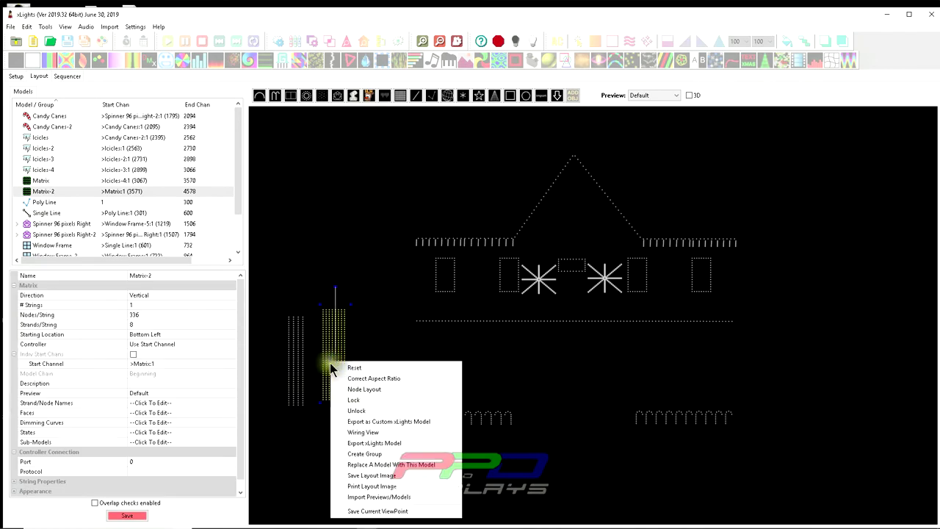
pyautogui.click(357, 377)
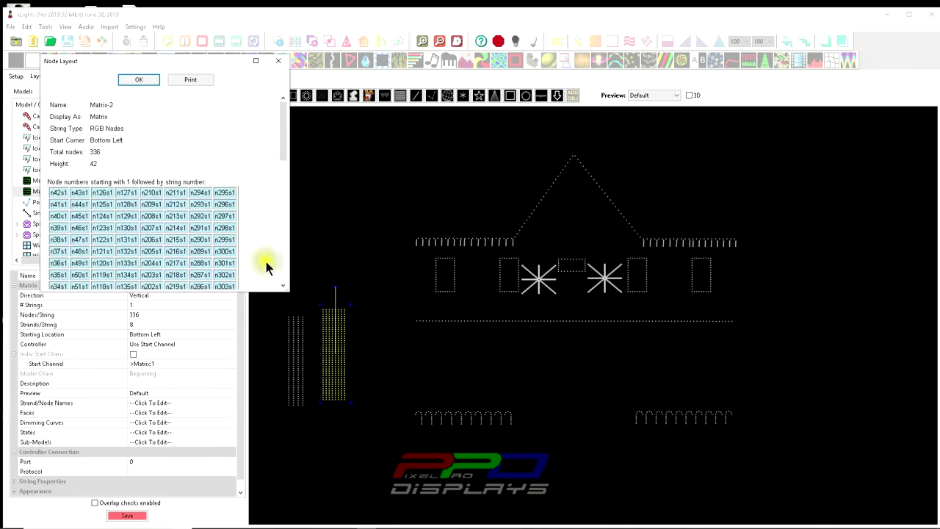
pyautogui.moveTo(287, 290); pyautogui.dragTo(328, 523)
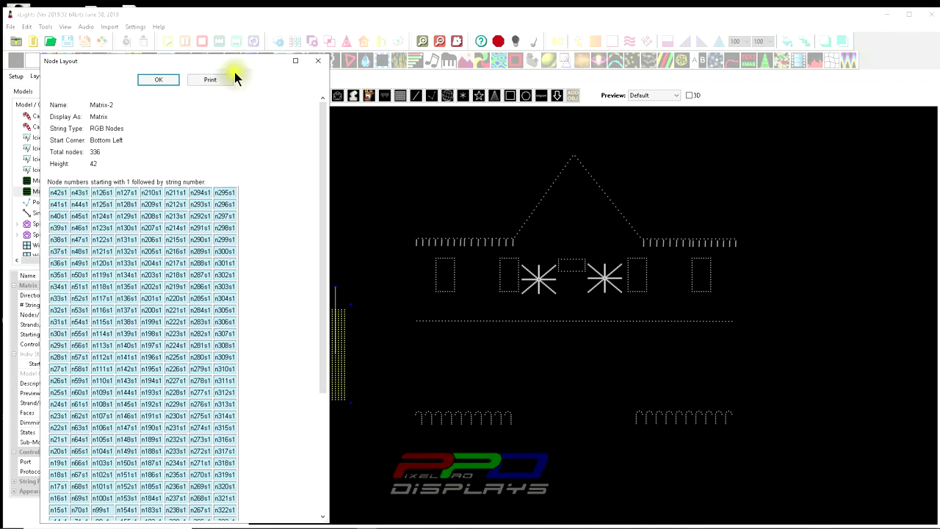
pyautogui.moveTo(234, 71); pyautogui.dragTo(555, 45)
pyautogui.scroll(-5, 473, 278)
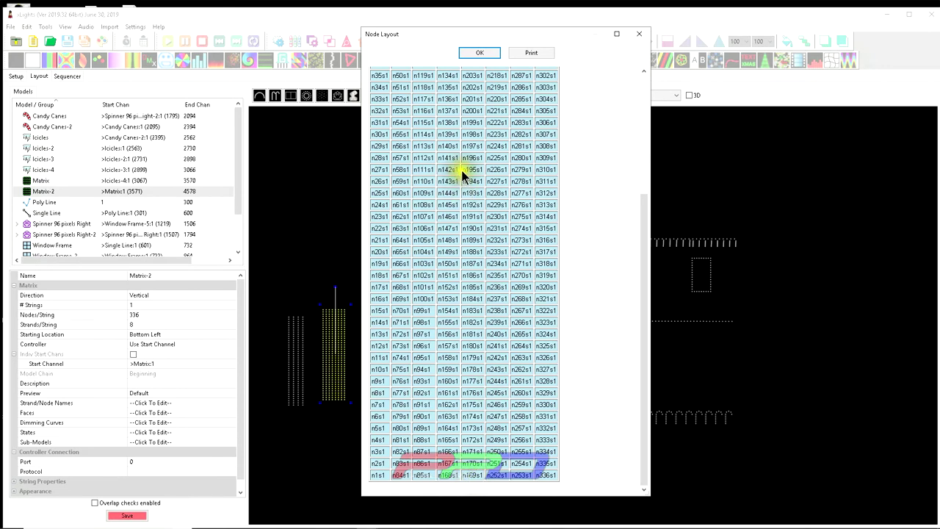
pyautogui.scroll(2, 464, 167)
pyautogui.scroll(1, 473, 100)
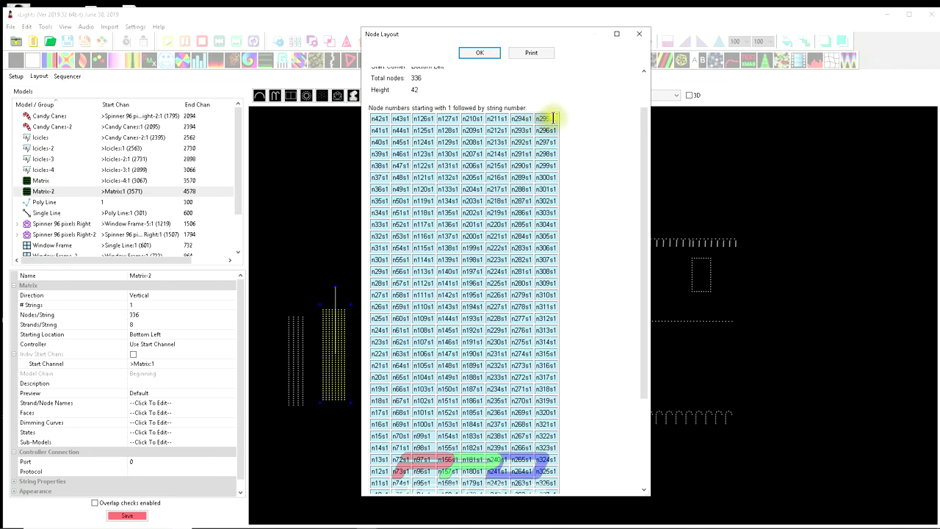
pyautogui.scroll(-3, 552, 309)
pyautogui.scroll(-1, 558, 367)
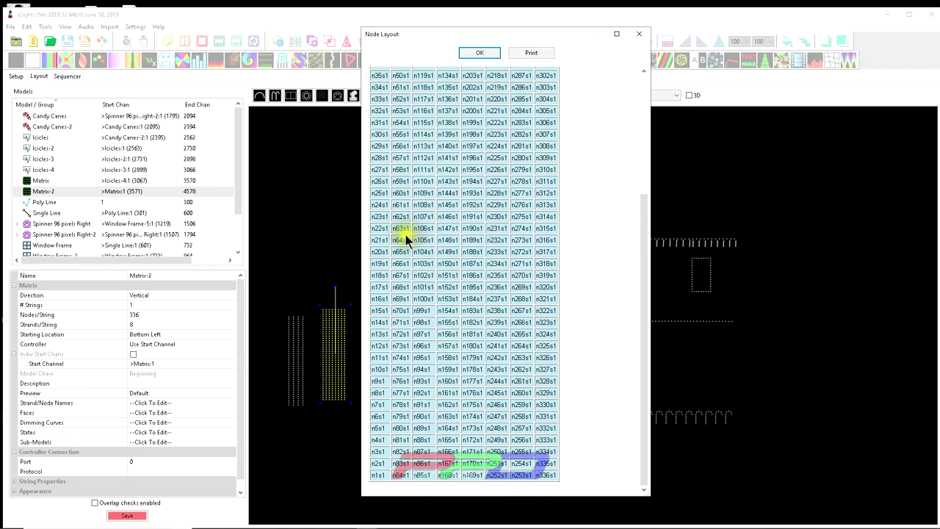
pyautogui.click(478, 55)
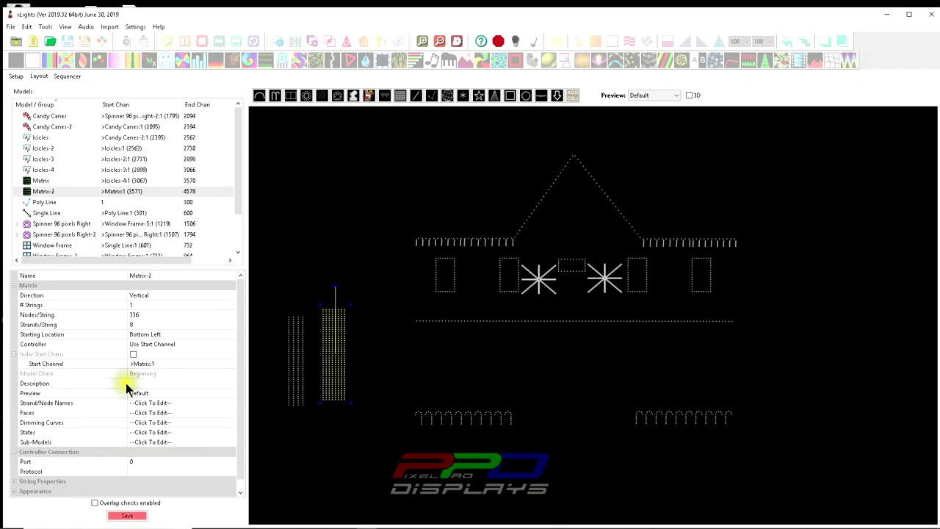
# Nudge Matrix-2 slightly, then set it to 2 strings, 168 nodes per string, 4 strands per string.
pyautogui.moveTo(330, 378); pyautogui.dragTo(327, 381)
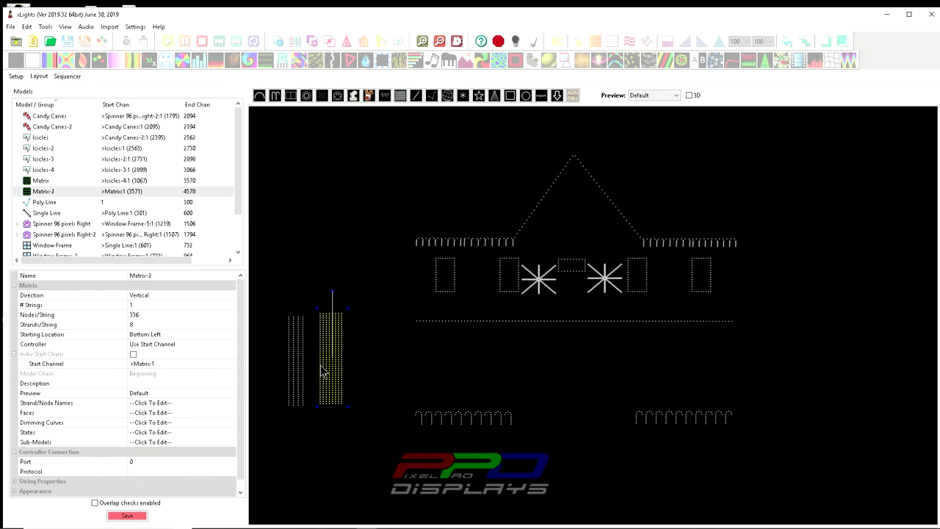
pyautogui.click(139, 304)
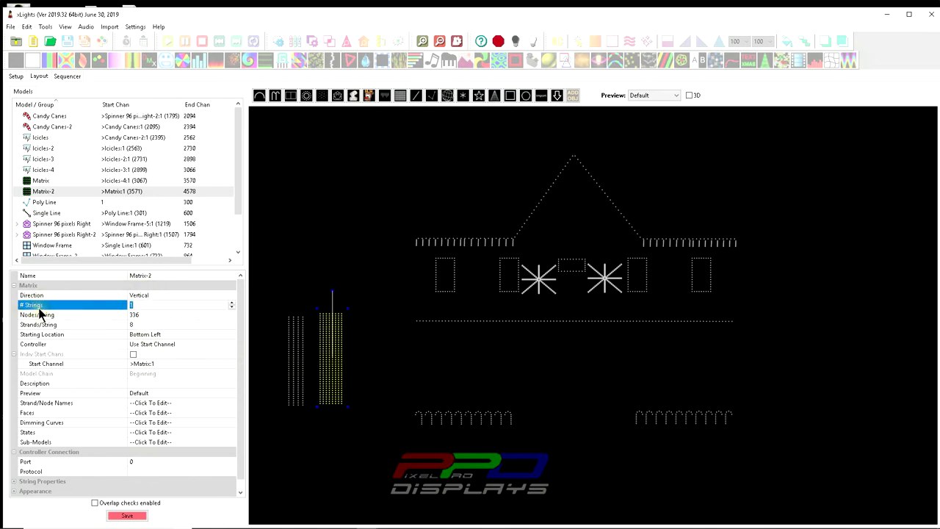
pyautogui.click(116, 306)
pyautogui.click(154, 315)
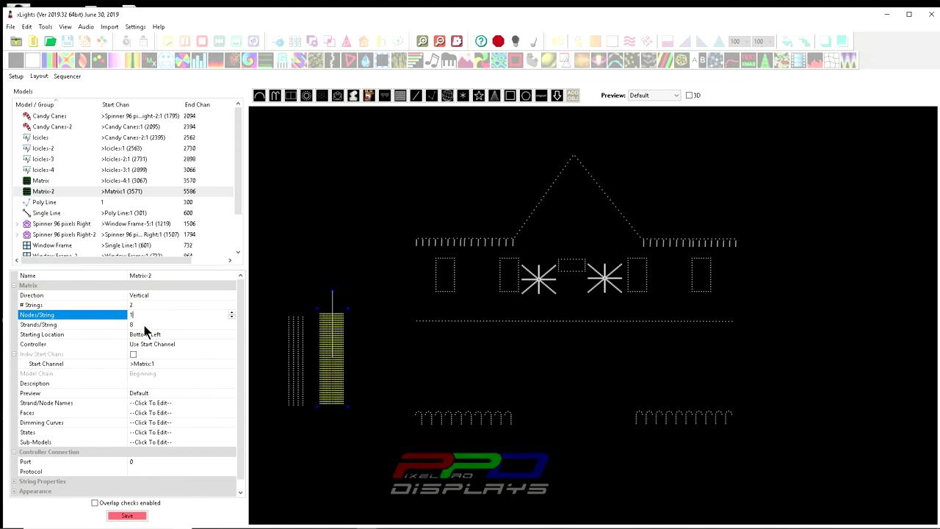
pyautogui.write('168')
pyautogui.click(146, 326)
pyautogui.write('4')
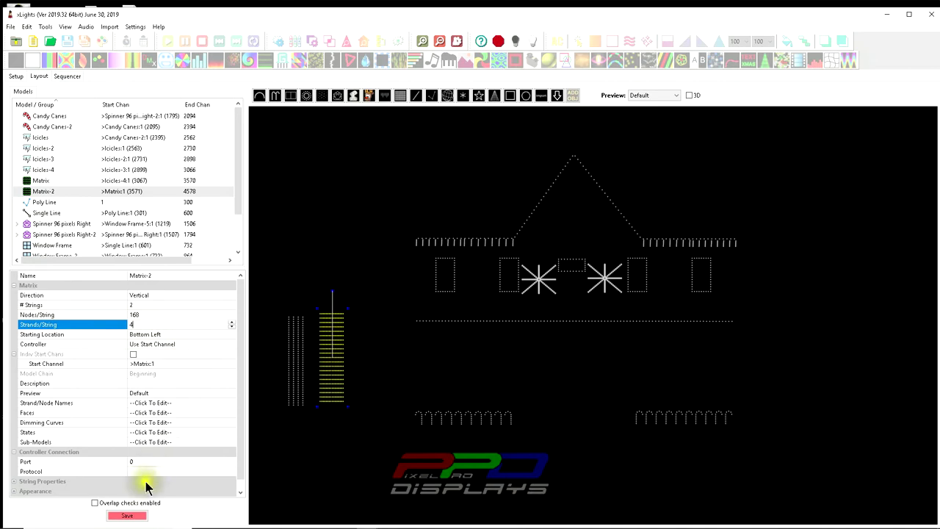
pyautogui.click(155, 306)
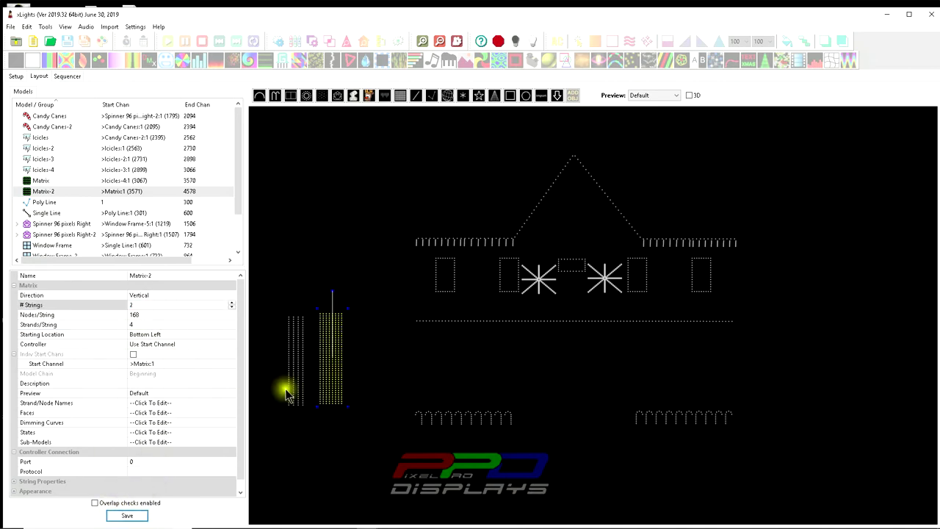
# Commit the string count and open Matrix-2's enlarged Node Layout chart.
pyautogui.click(336, 382)
pyautogui.rightClick(337, 379)
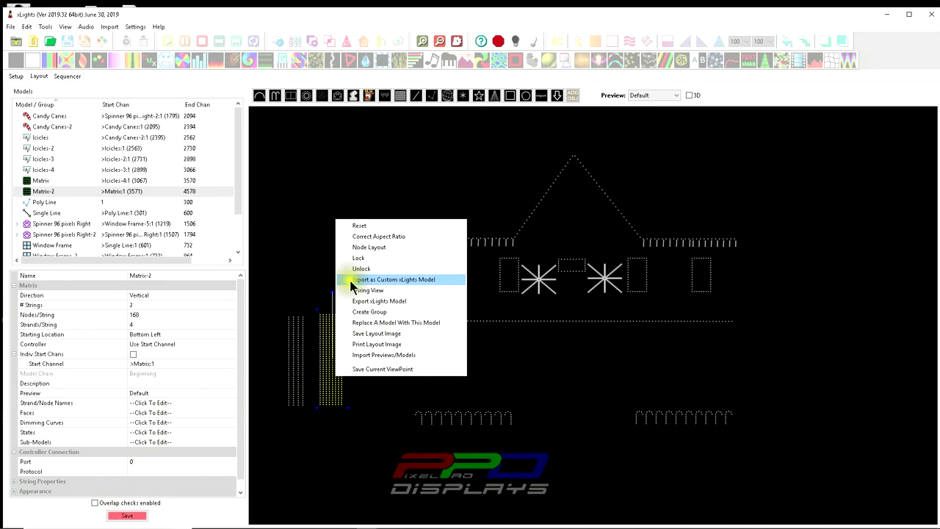
pyautogui.click(359, 248)
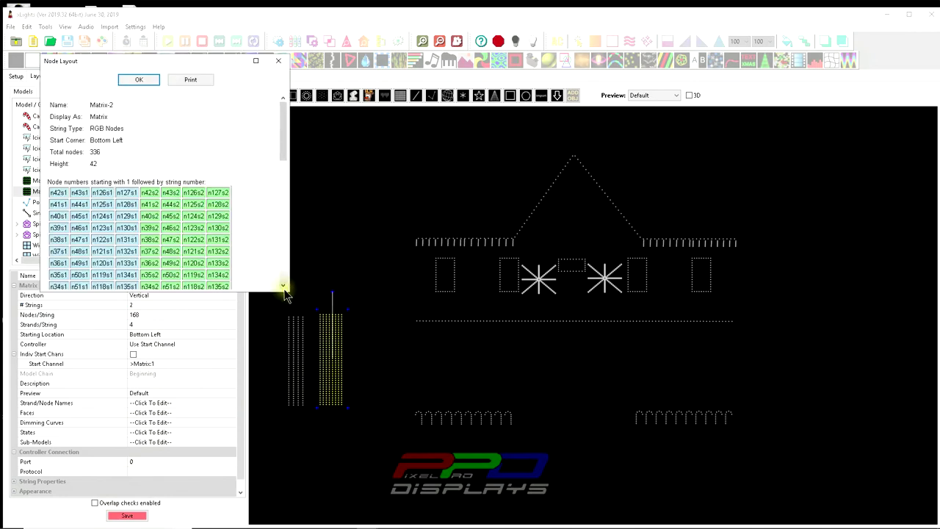
pyautogui.moveTo(285, 292); pyautogui.dragTo(566, 455)
pyautogui.scroll(-10, 171, 294)
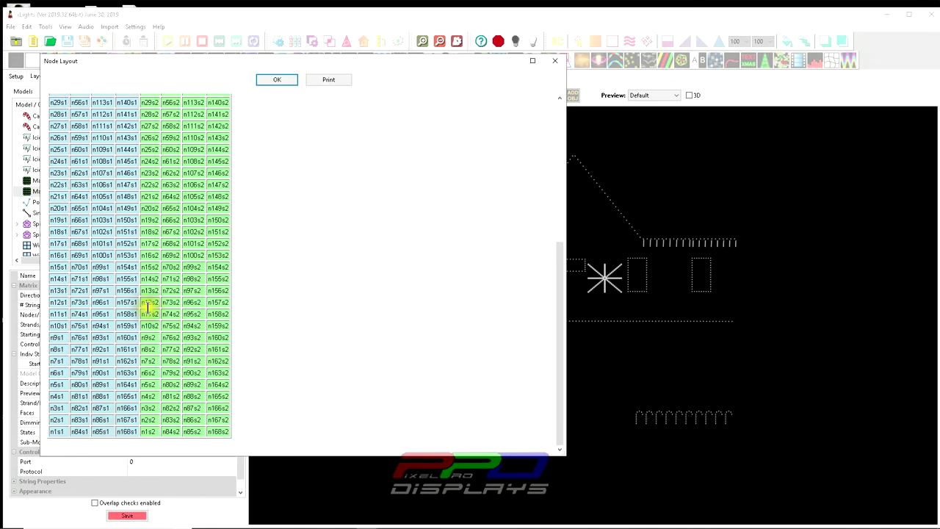
# Confirm string 2 begins after 168 nodes, close the chart, and shift Matrix-2 right.
pyautogui.click(148, 431)
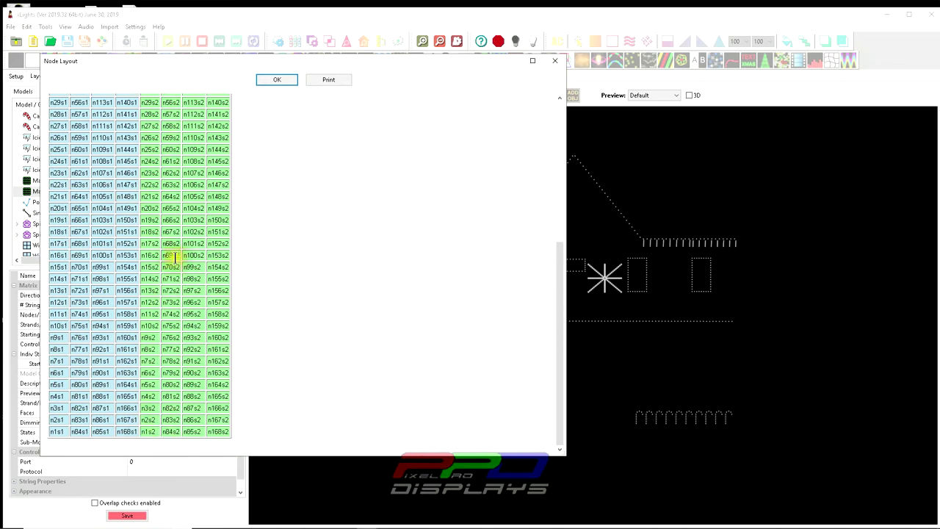
pyautogui.moveTo(191, 56); pyautogui.dragTo(347, 59)
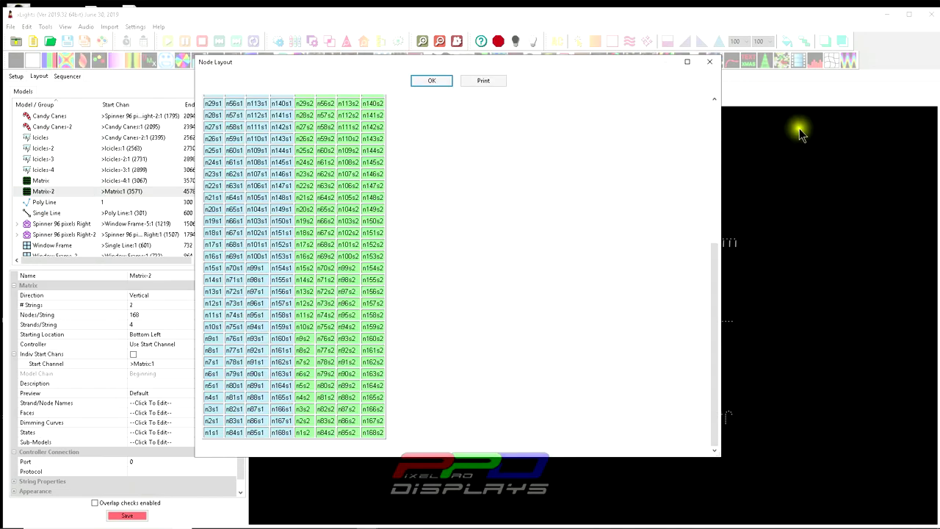
pyautogui.click(707, 64)
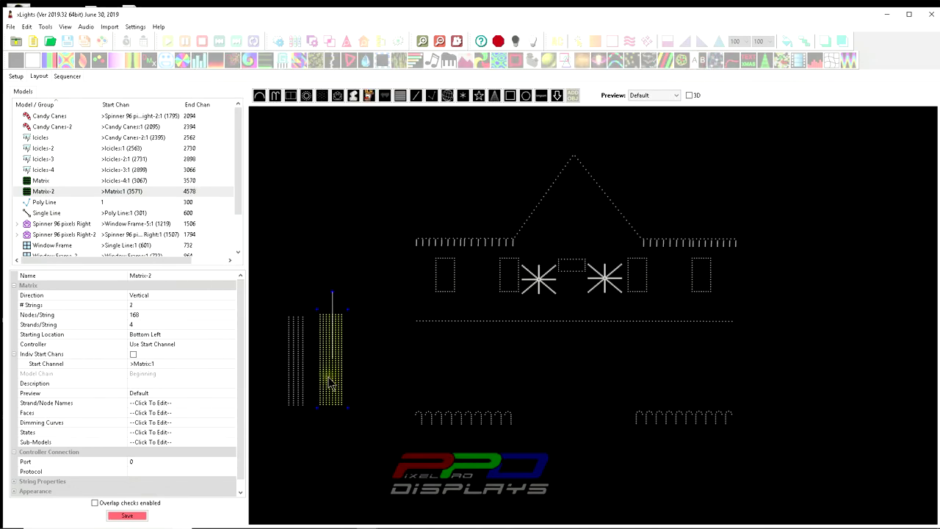
pyautogui.moveTo(328, 382); pyautogui.dragTo(360, 389)
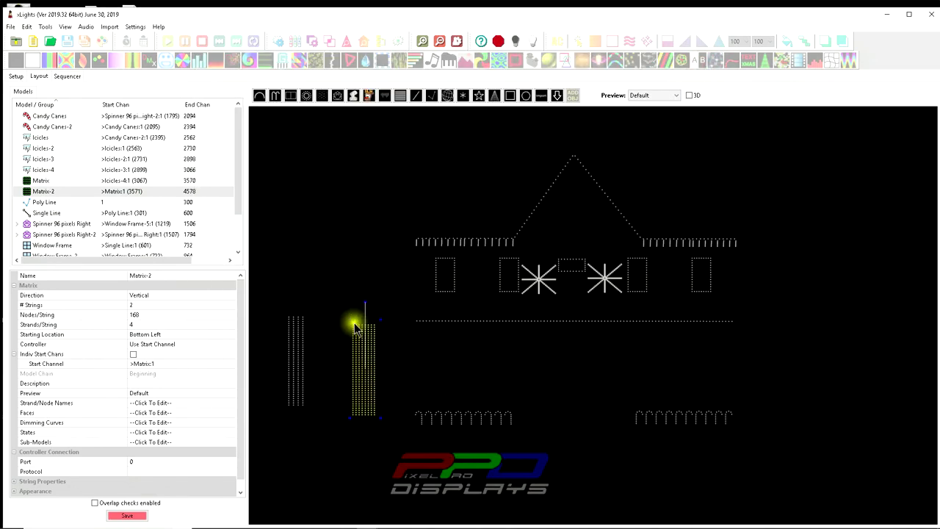
# Paste a copy of Matrix-2 as Matrix-3 and place it right beside Matrix-2.
pyautogui.click(360, 398)
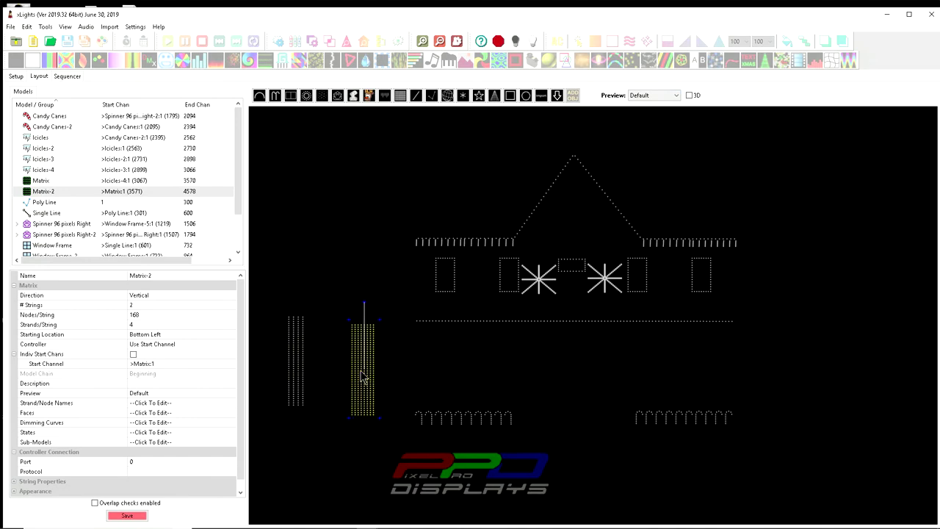
pyautogui.hotkey('ctrl', 'v')
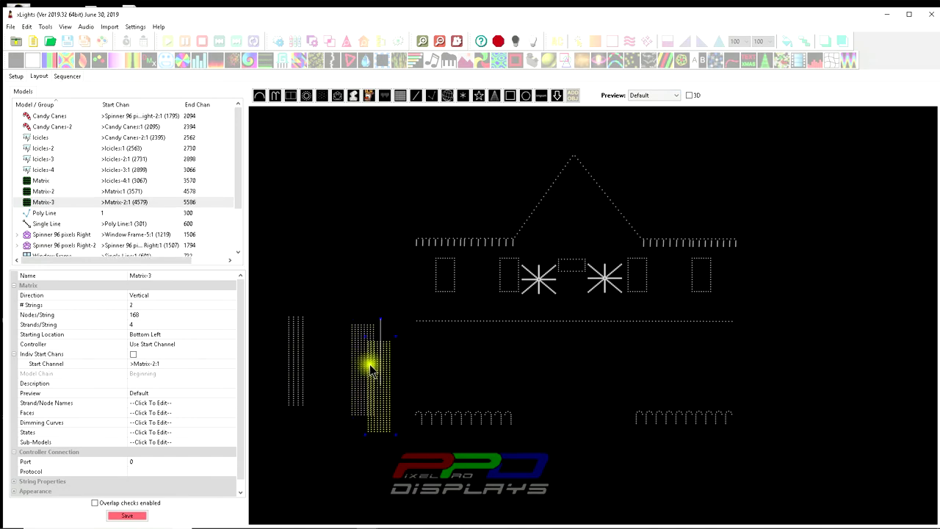
pyautogui.moveTo(369, 364); pyautogui.dragTo(396, 361)
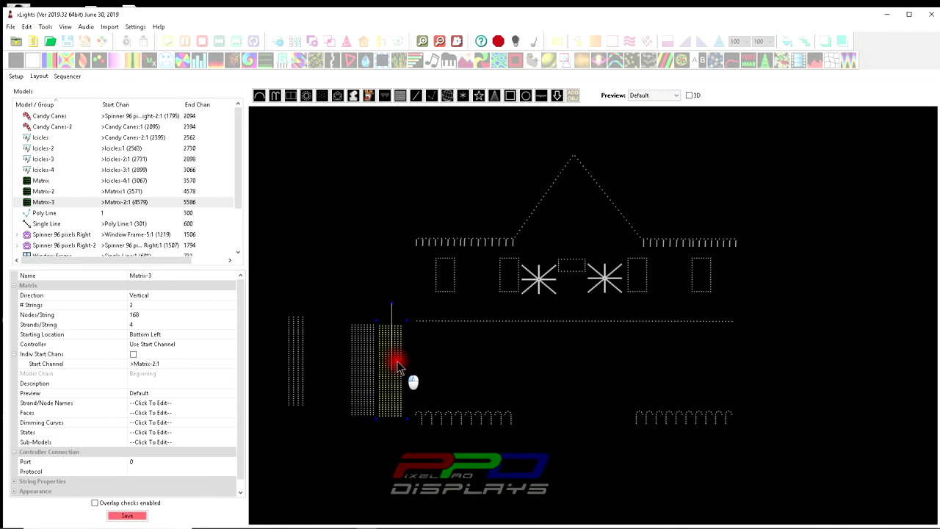
pyautogui.click(359, 367)
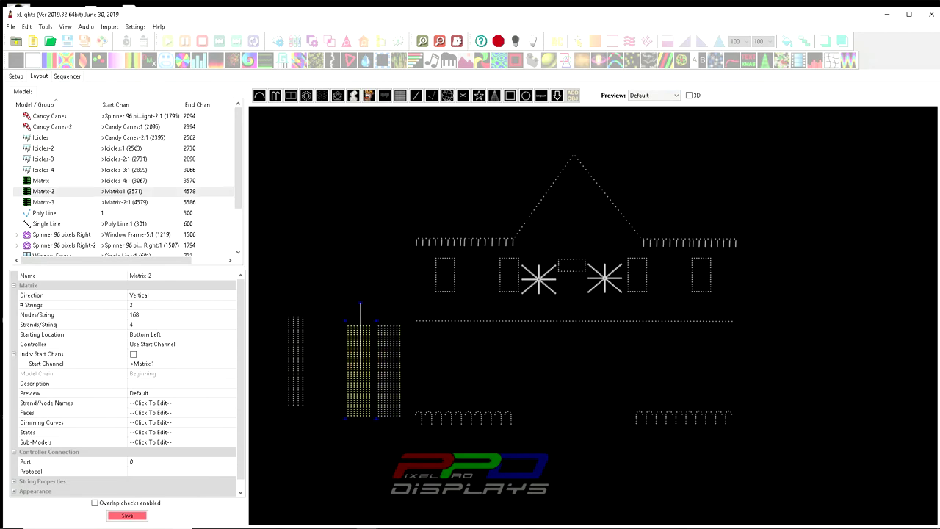
pyautogui.moveTo(854, 132); pyautogui.dragTo(294, 59)
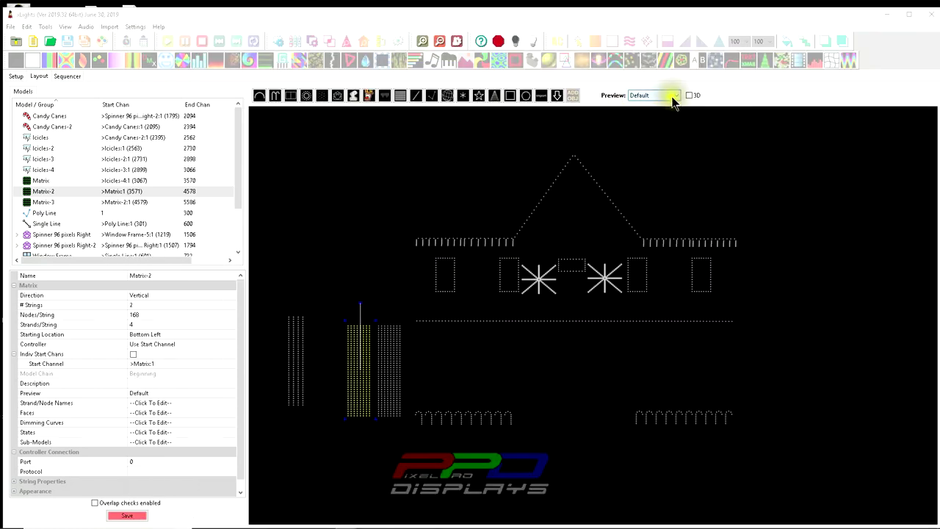
# In the 3D view, rotate Matrix-2 about its vertical axis to stand edge-on, then return to 2D.
pyautogui.click(688, 95)
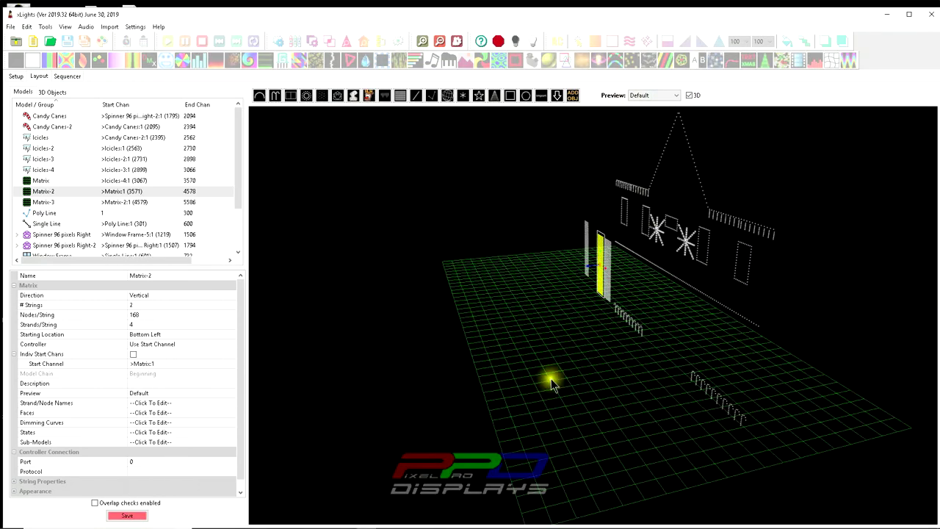
pyautogui.moveTo(551, 378); pyautogui.dragTo(595, 268)
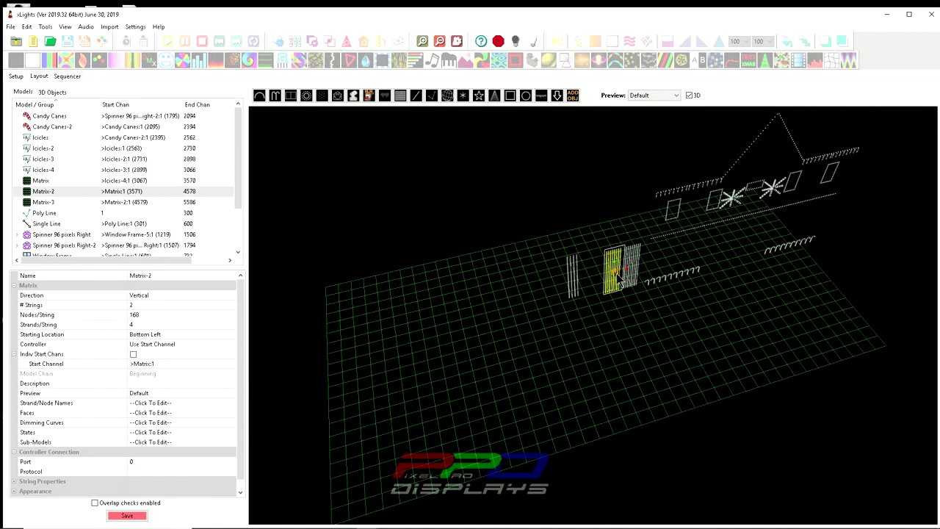
pyautogui.scroll(5, 609, 306)
pyautogui.moveTo(634, 293)
pyautogui.mouseDown()
pyautogui.moveTo(609, 378)
pyautogui.moveTo(634, 279)
pyautogui.mouseUp()
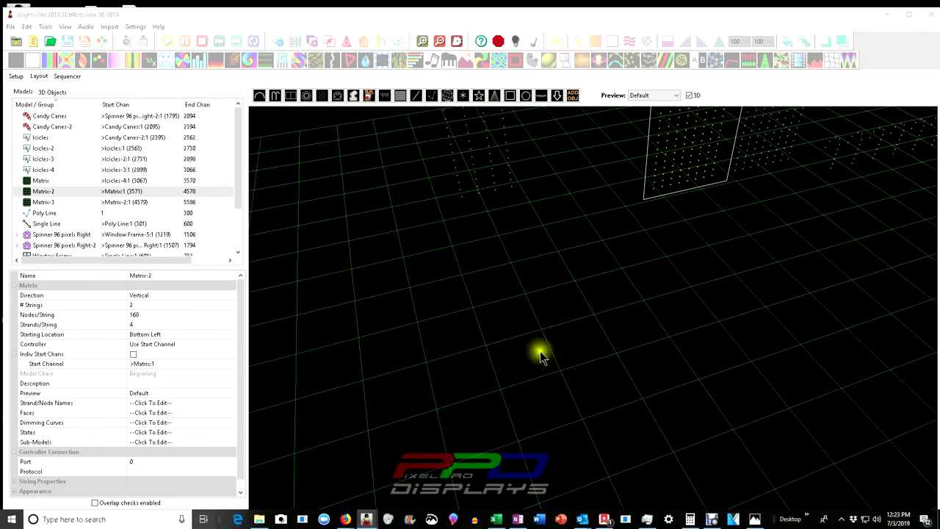
pyautogui.press('super+Tab')
pyautogui.click(553, 293)
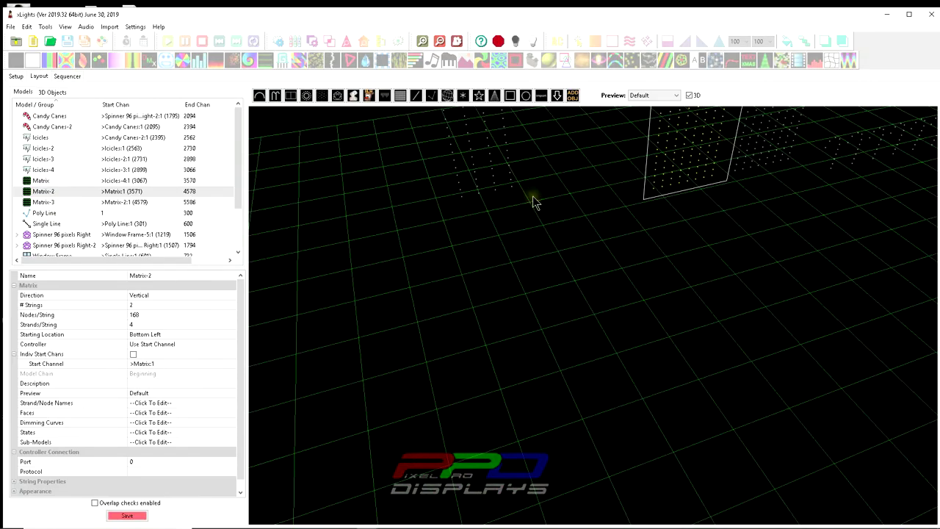
pyautogui.press('super+Tab')
pyautogui.click(608, 251)
pyautogui.moveTo(715, 240); pyautogui.dragTo(632, 246)
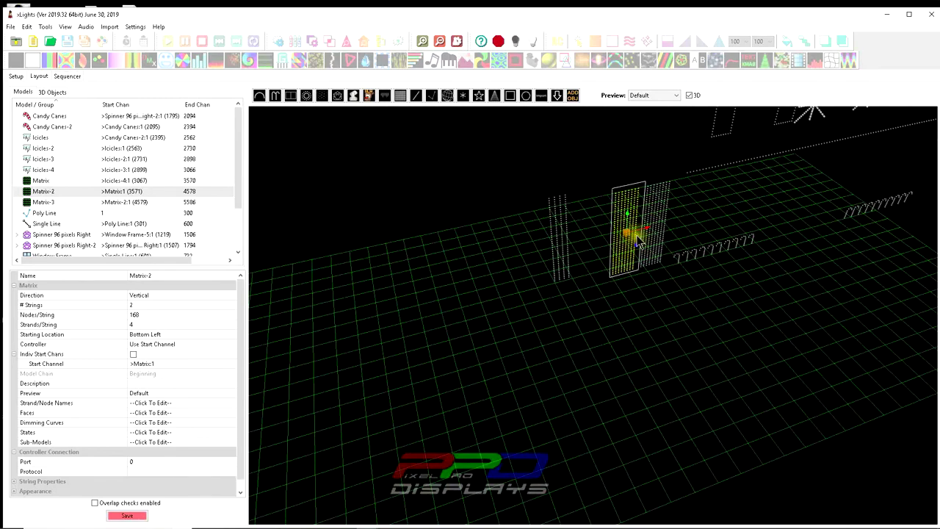
pyautogui.click(630, 233)
pyautogui.moveTo(628, 239); pyautogui.dragTo(652, 261)
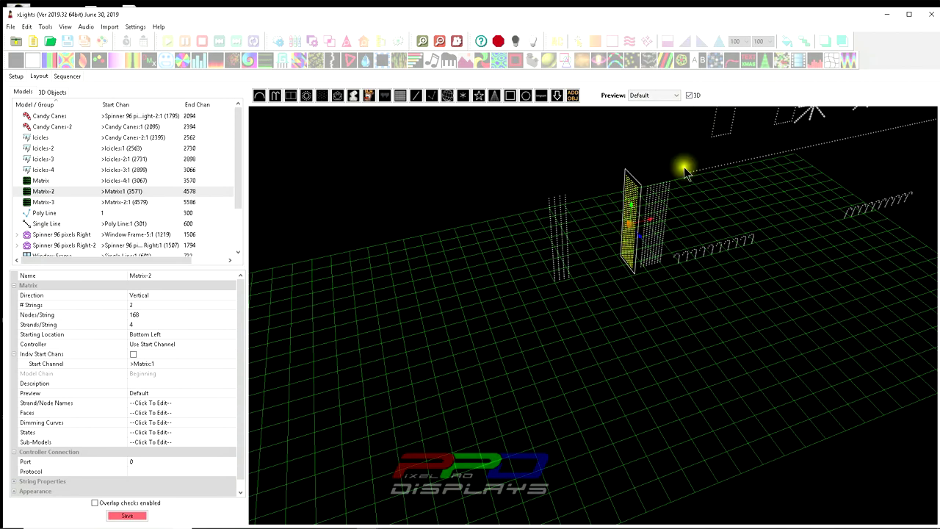
pyautogui.click(689, 95)
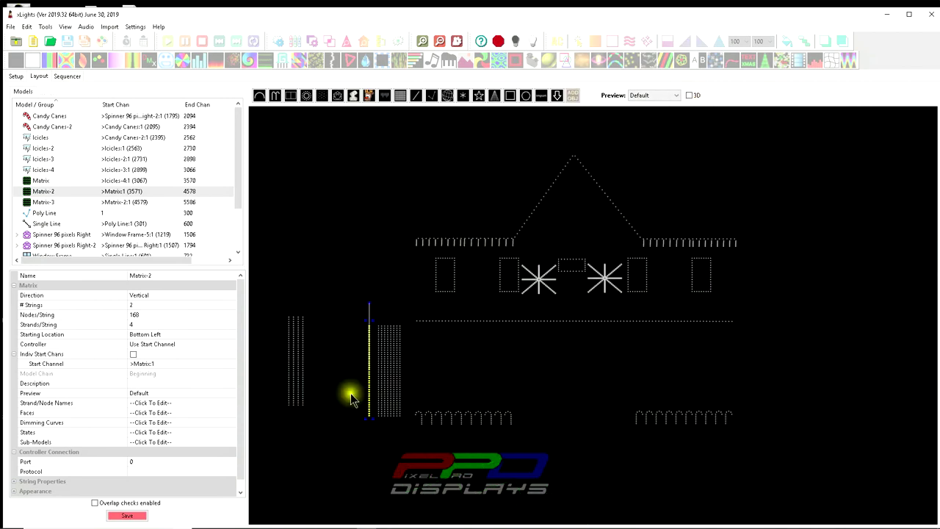